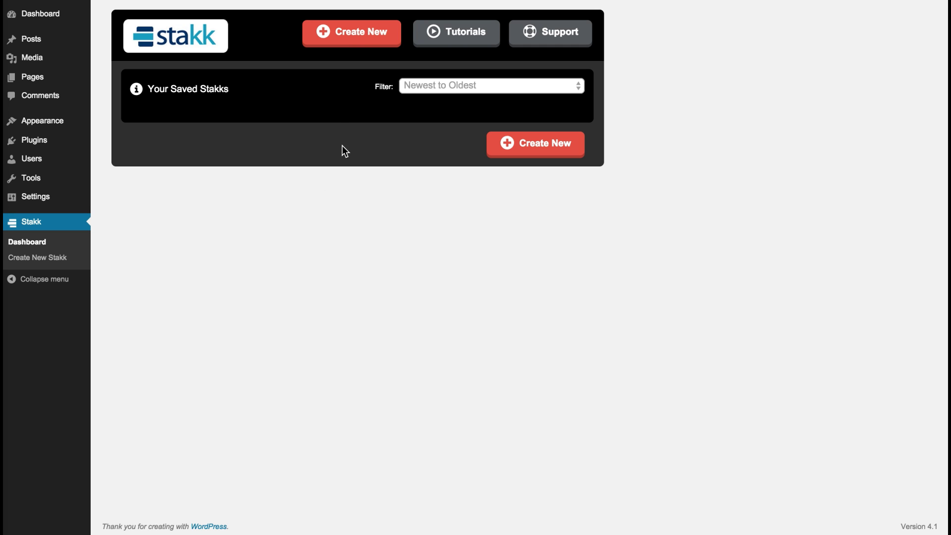
Start a new Stakk and give it the title 'Stakk Demo'.
click(375, 32)
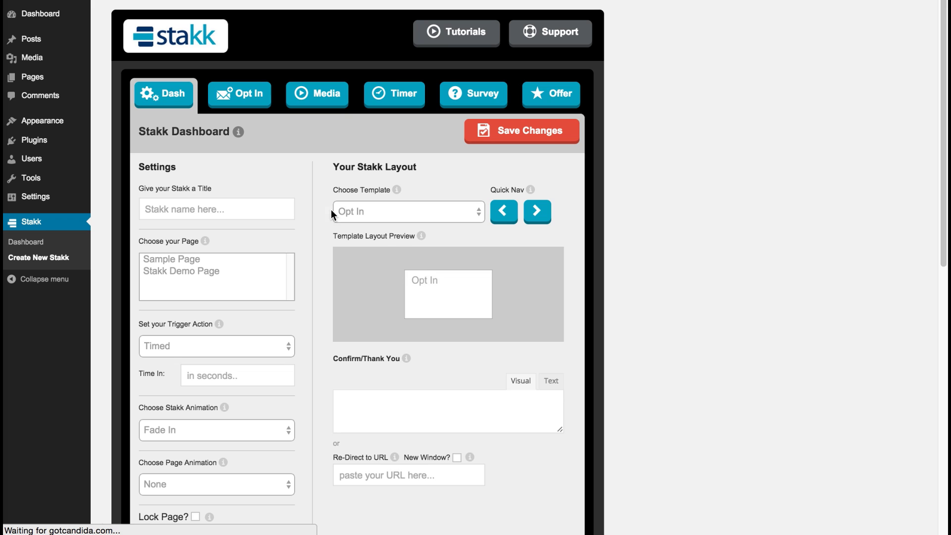
scroll(938, 57, down, 2)
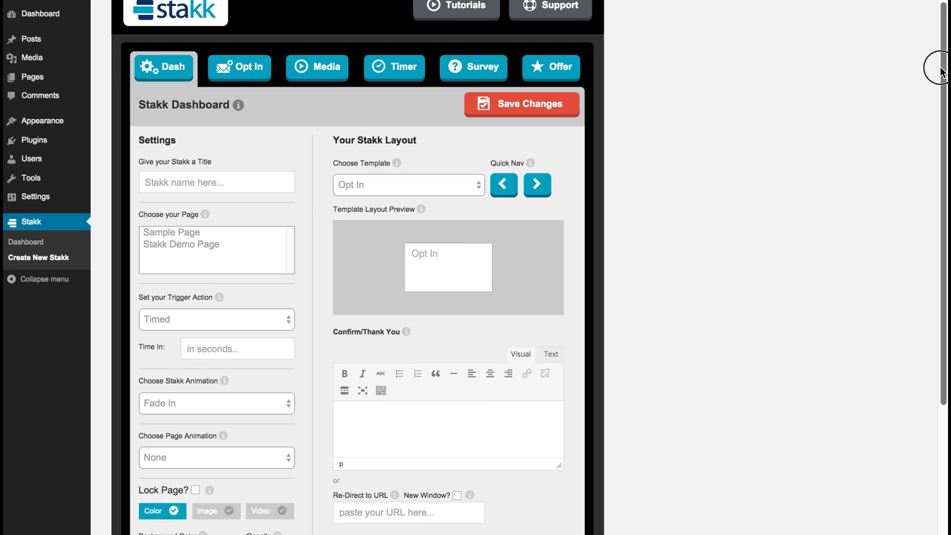
click(246, 157)
text(S)
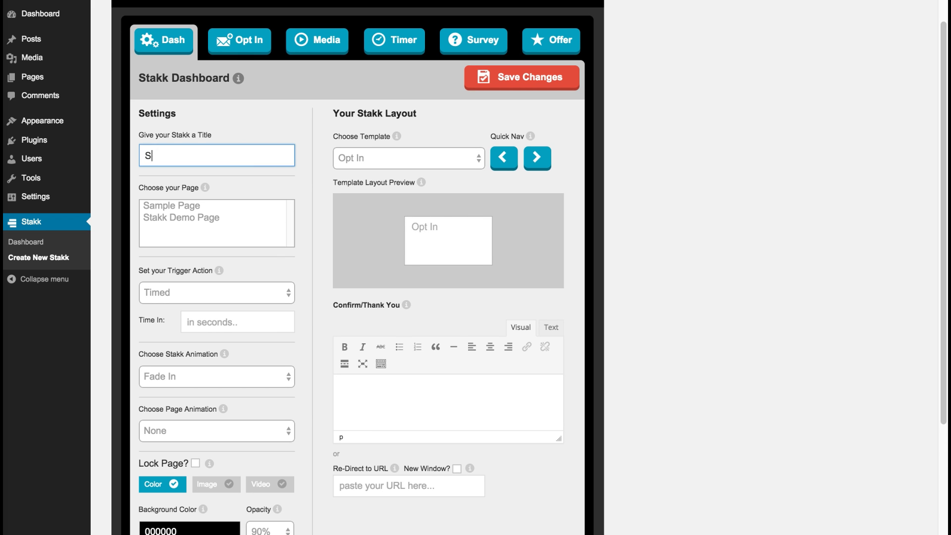
text(takk Demo)
Assign the Stakk to the Stakk Demo Page.
click(247, 201)
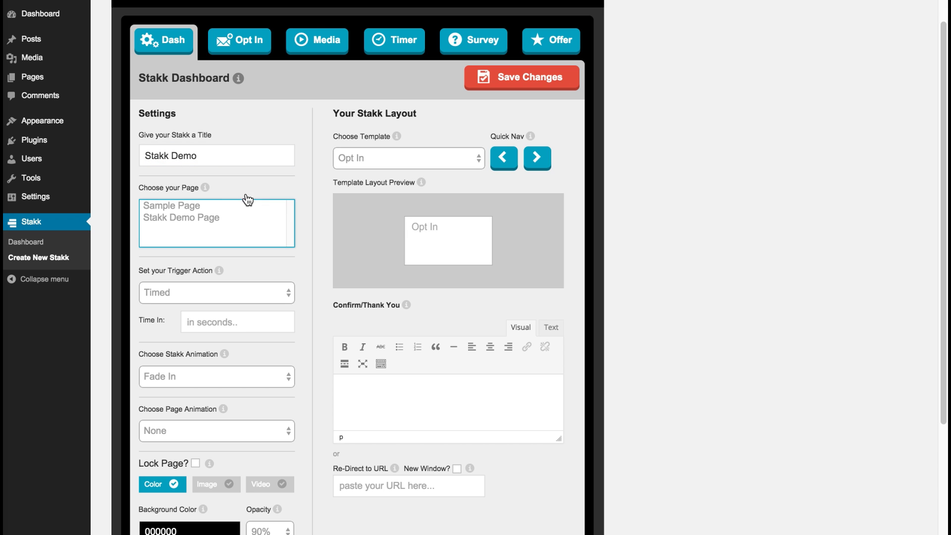
click(192, 217)
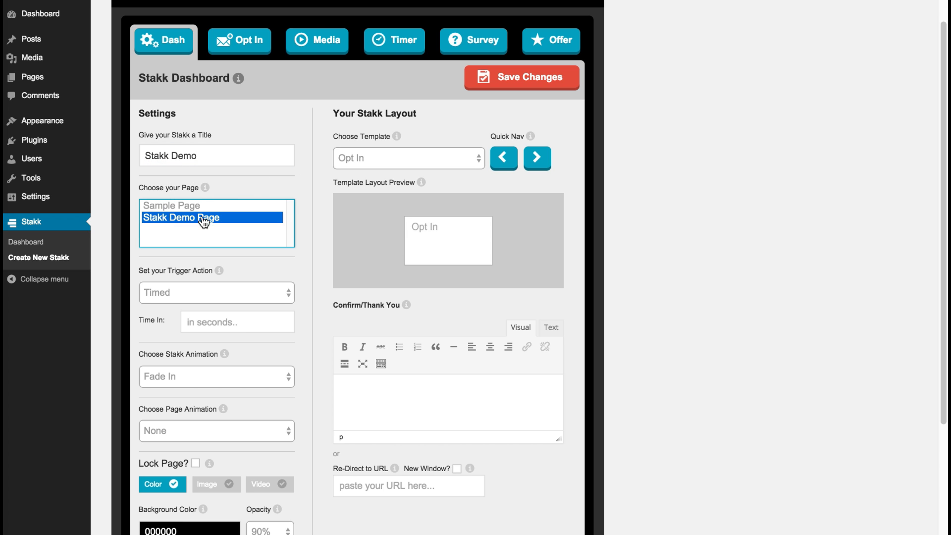
click(548, 221)
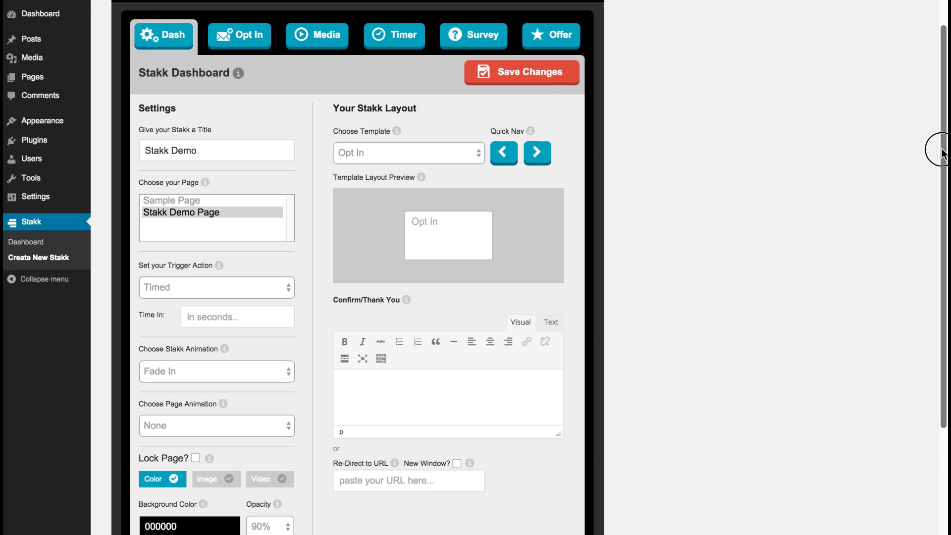
drag(937, 145, 929, 211)
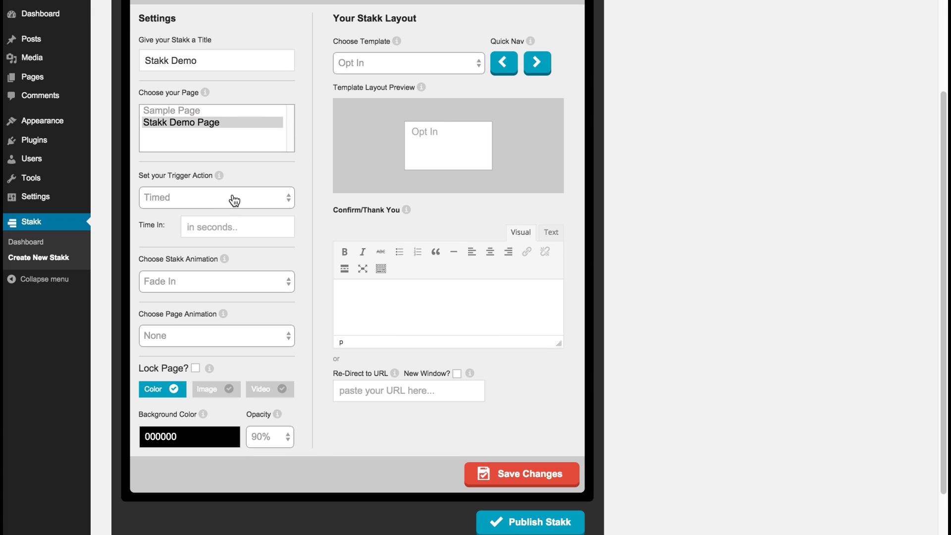
Keep the Timed trigger and set its Time In delay to 2 seconds.
click(262, 196)
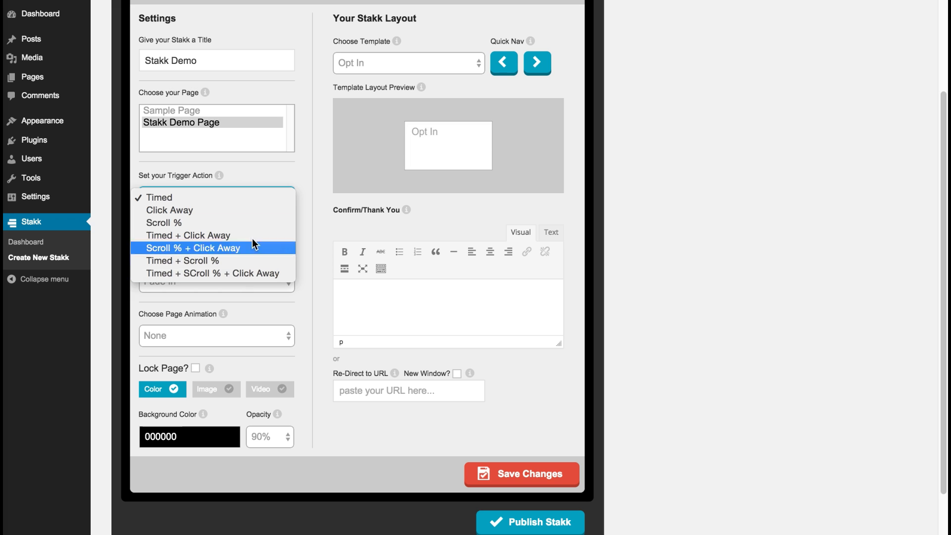
click(261, 174)
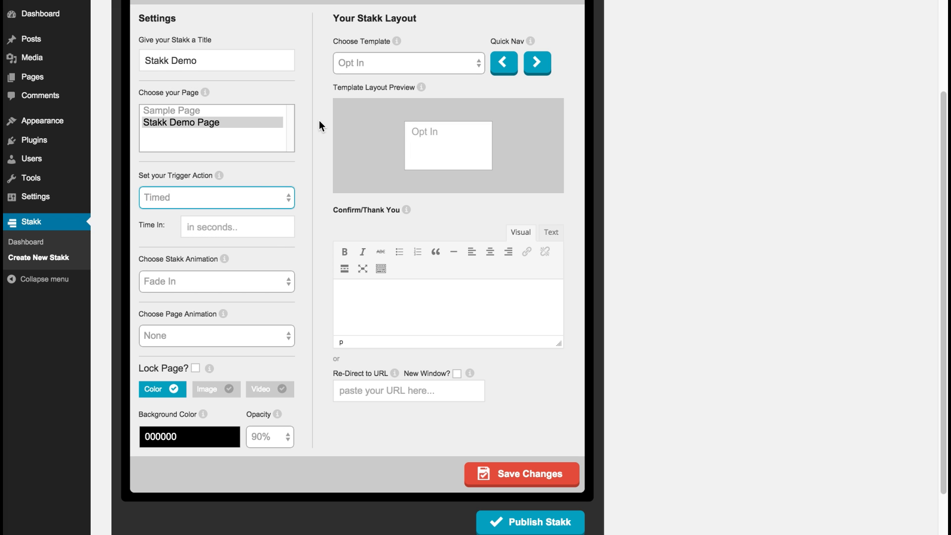
drag(943, 110, 924, 168)
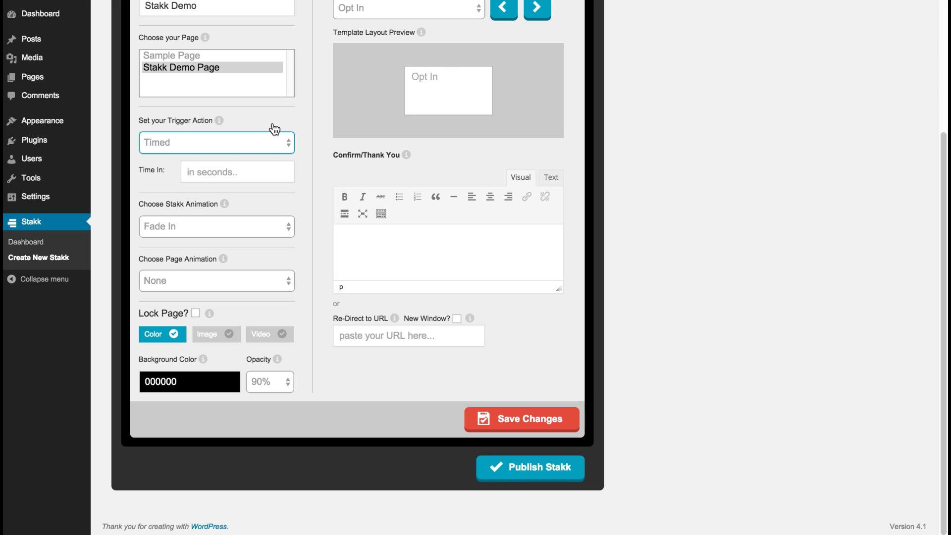
click(233, 172)
text(2)
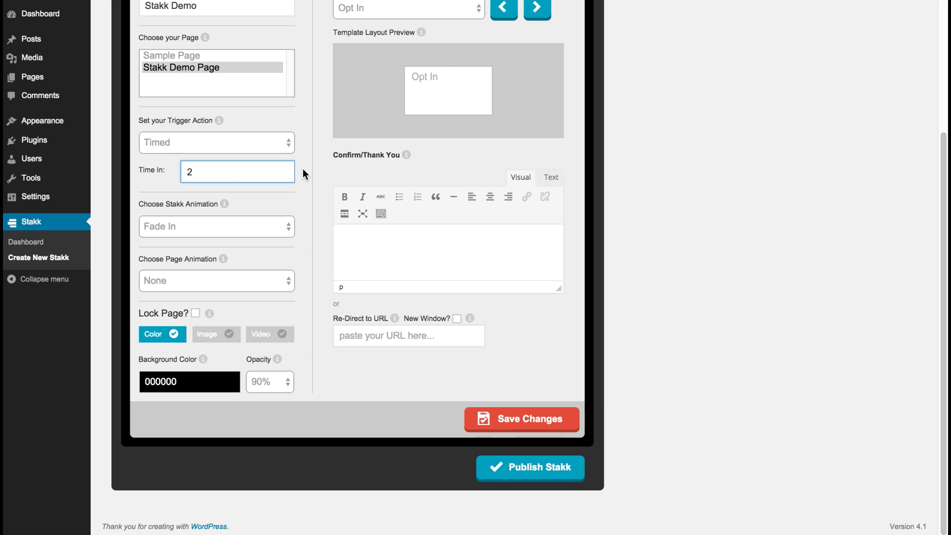
click(302, 171)
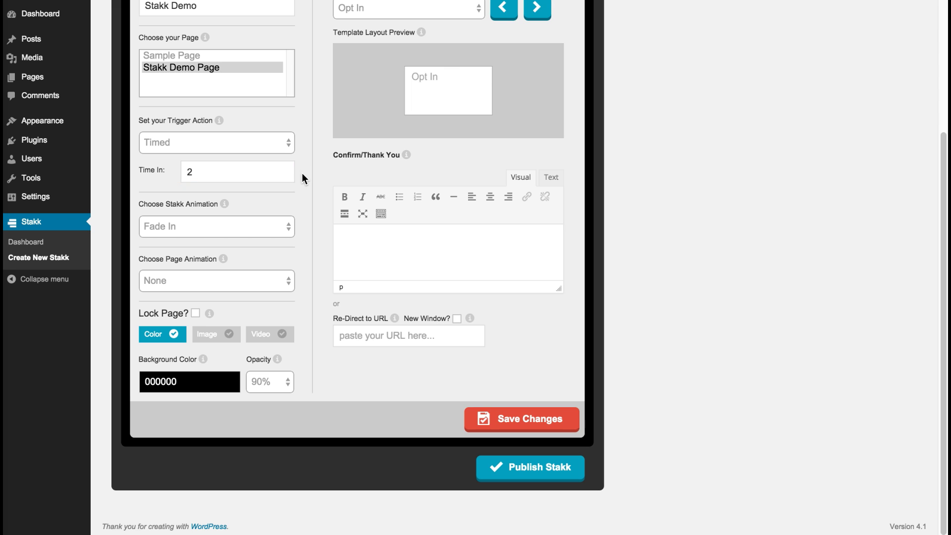
Set the Stakk animation to Bounce and the page animation to Content Push.
click(218, 227)
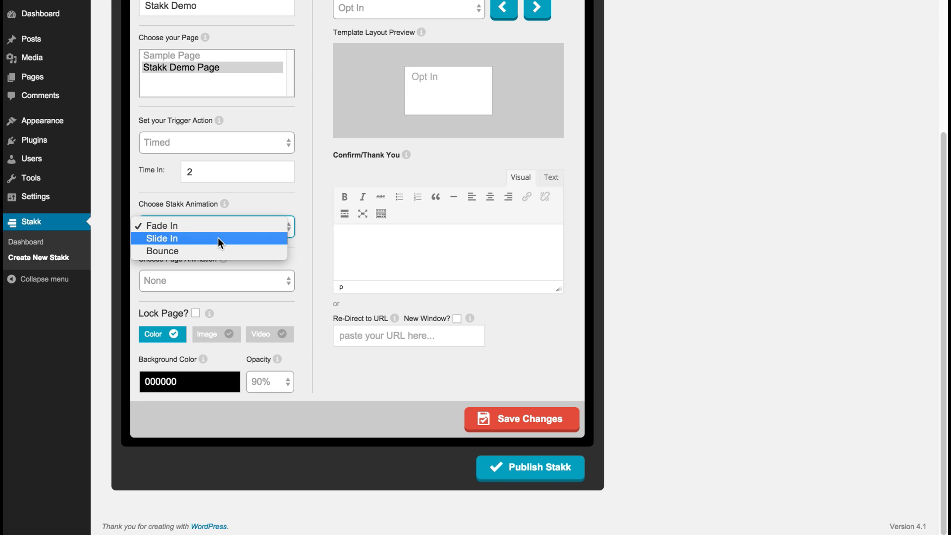
click(226, 250)
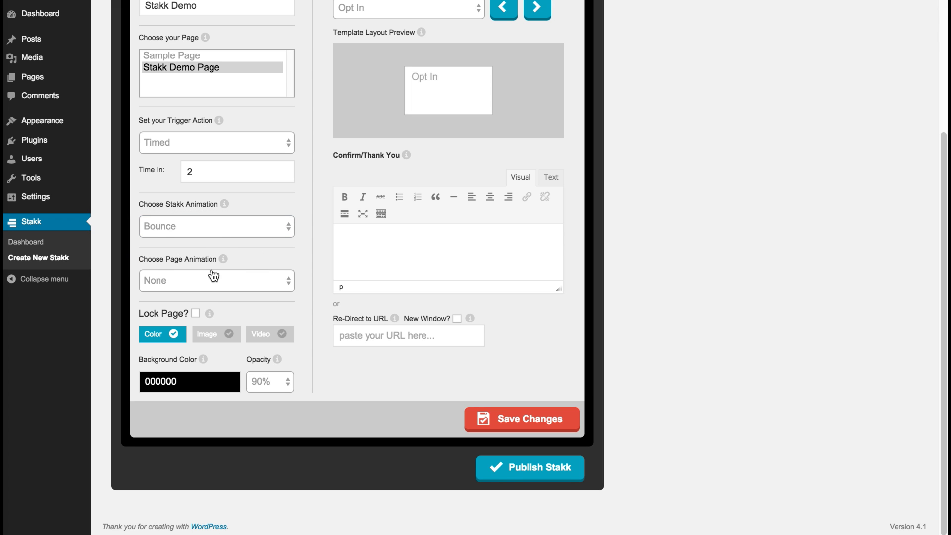
click(269, 278)
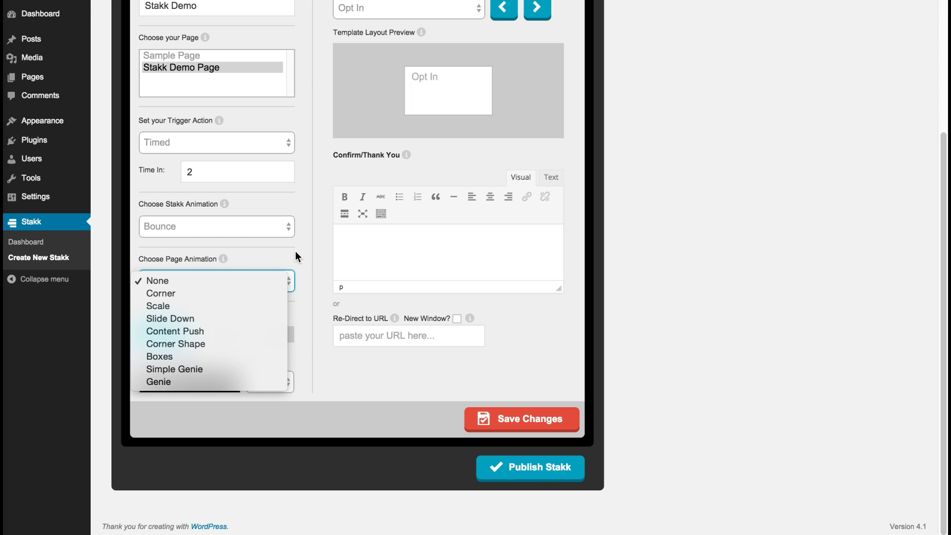
click(317, 191)
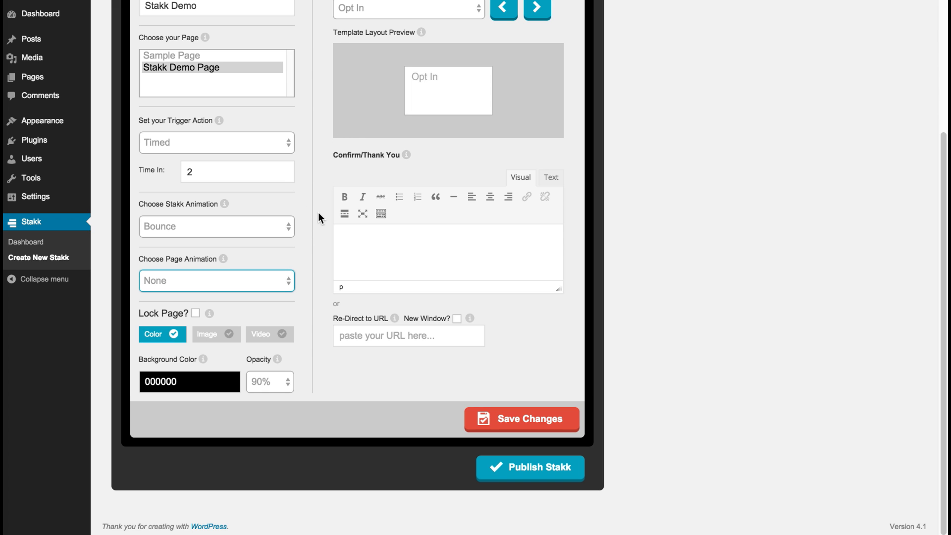
click(235, 277)
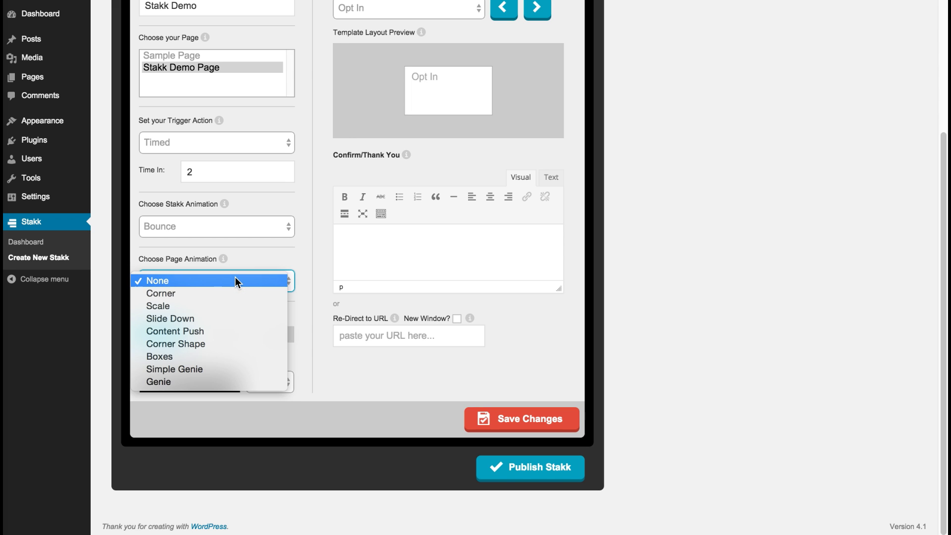
click(237, 330)
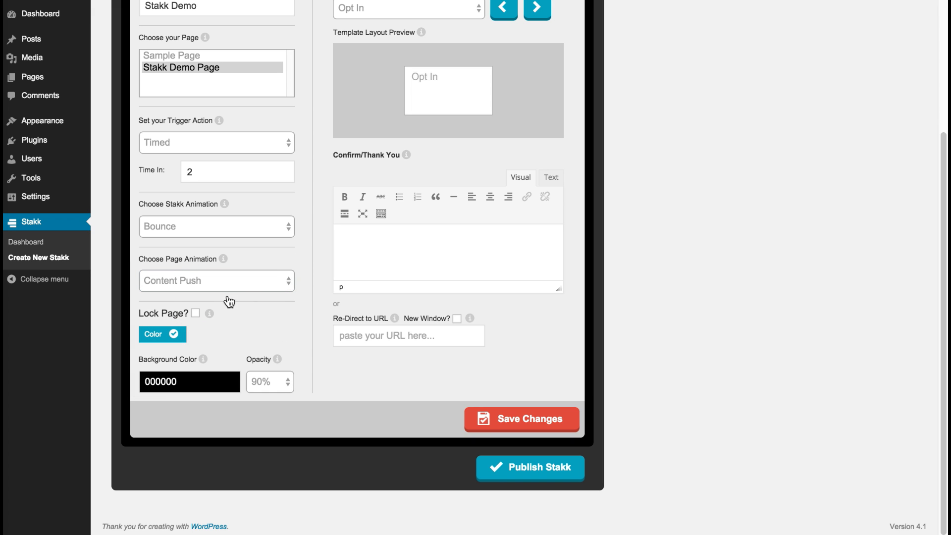
Set the pop-up background colour to orange FF9900 with 100% opacity.
click(199, 383)
click(157, 399)
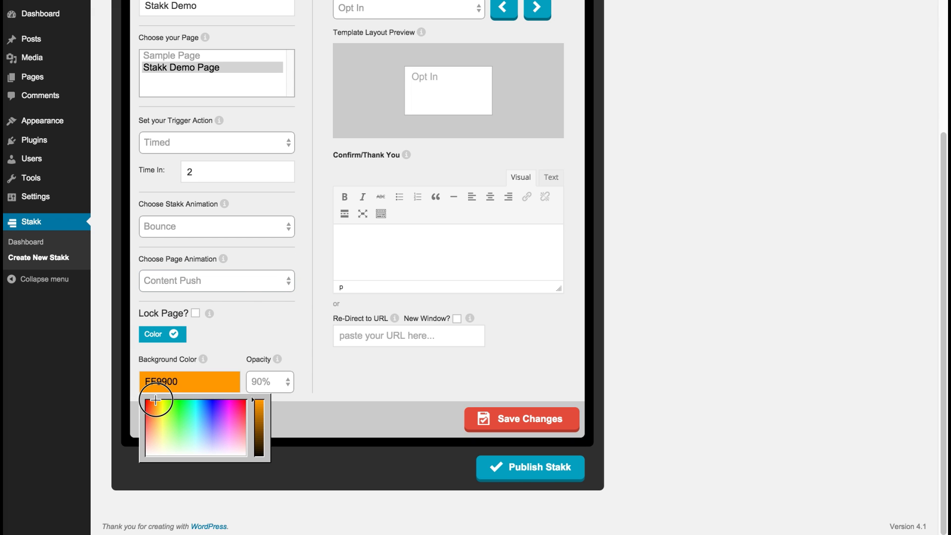
click(295, 342)
click(285, 383)
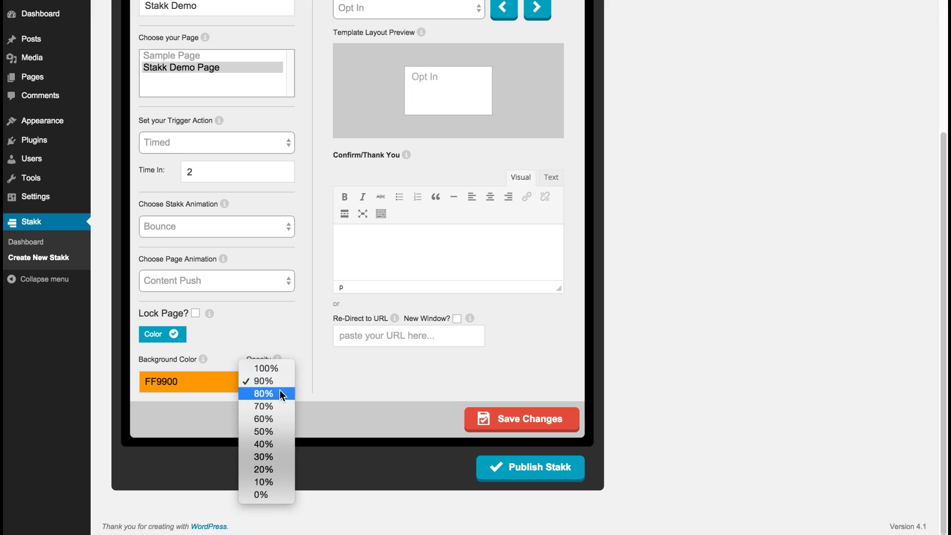
click(277, 367)
click(292, 340)
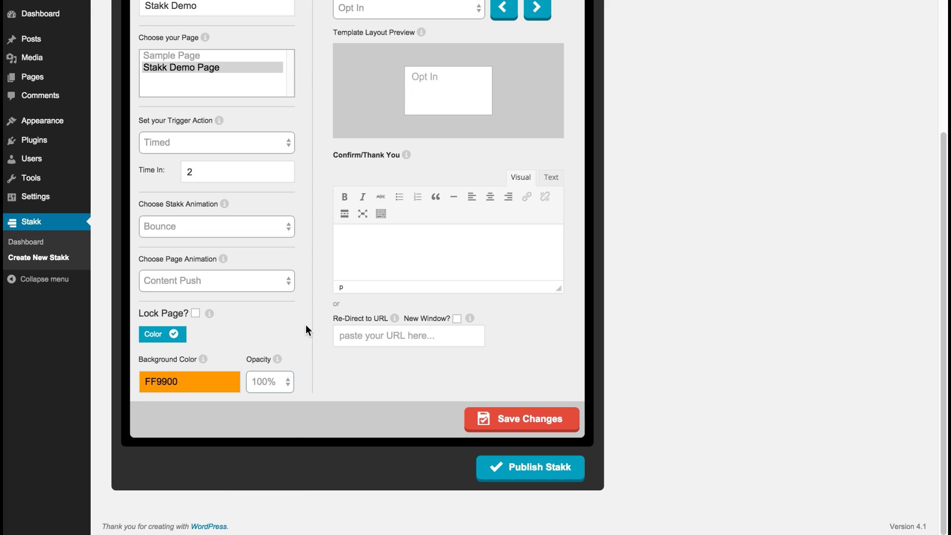
drag(944, 155, 940, 87)
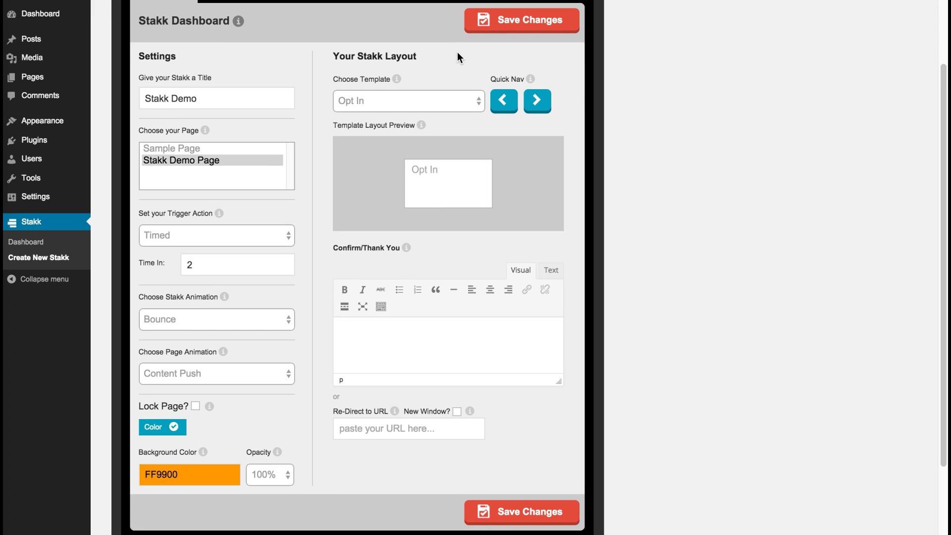
click(465, 104)
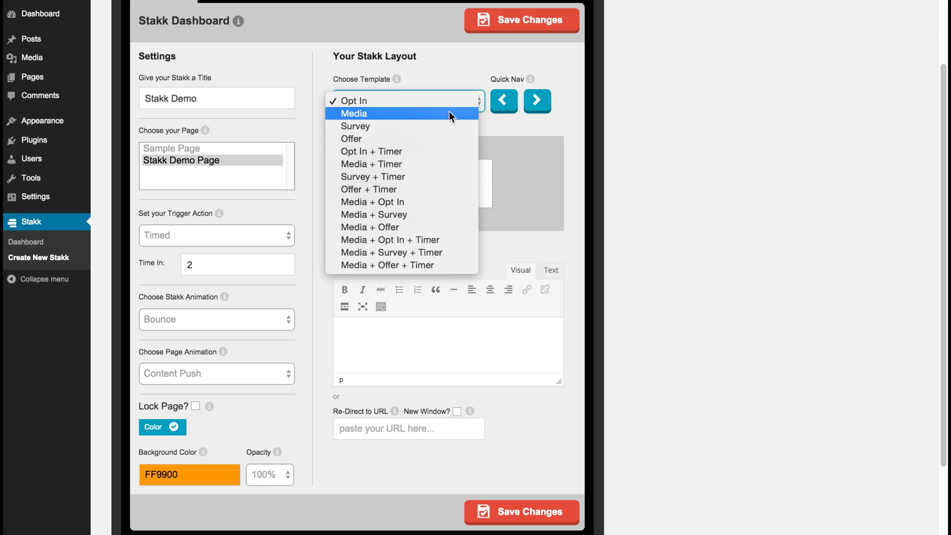
Look through the layout template list, leaving Opt In selected.
click(466, 82)
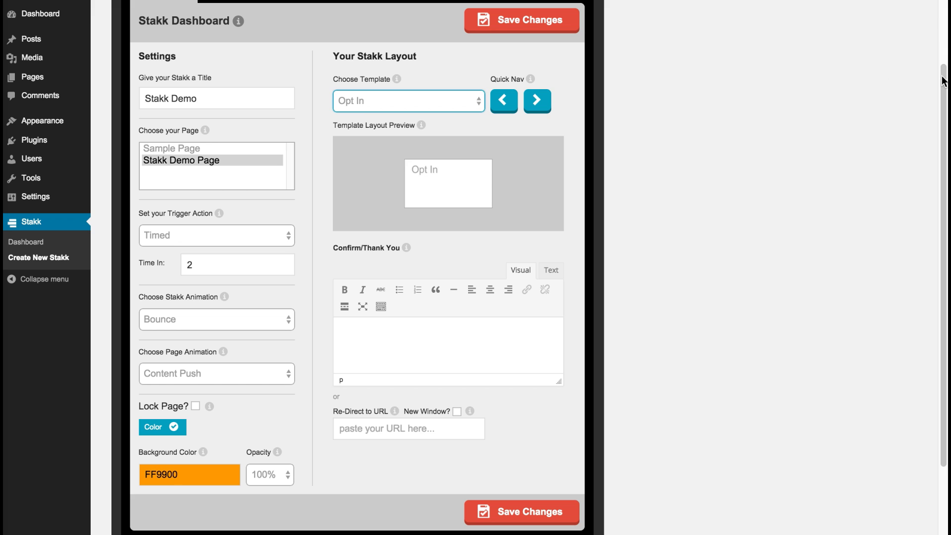
scroll(347, 148, up, 2)
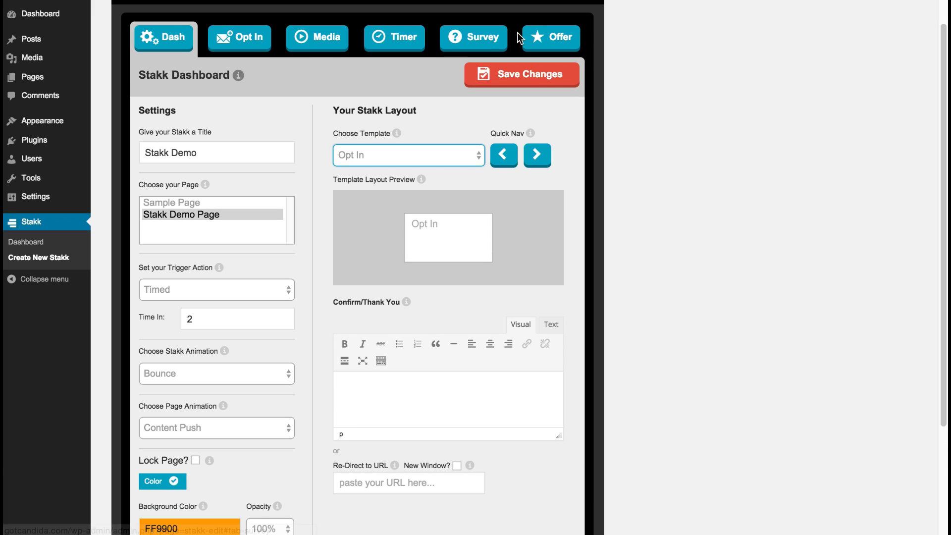
click(456, 153)
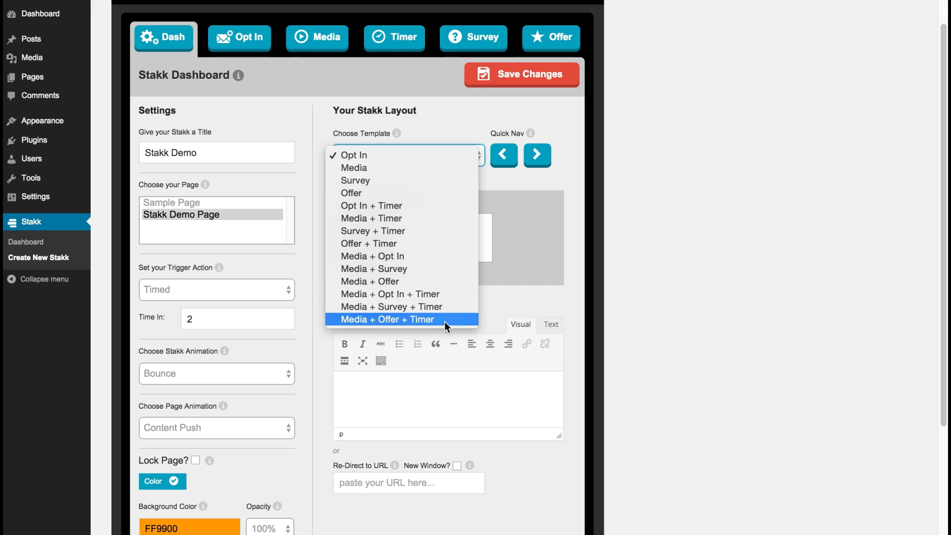
click(447, 111)
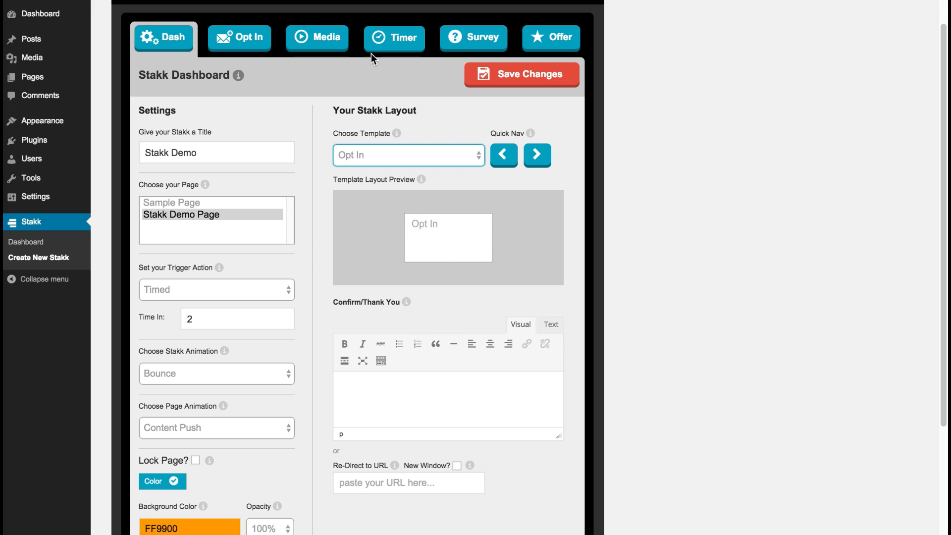
click(942, 67)
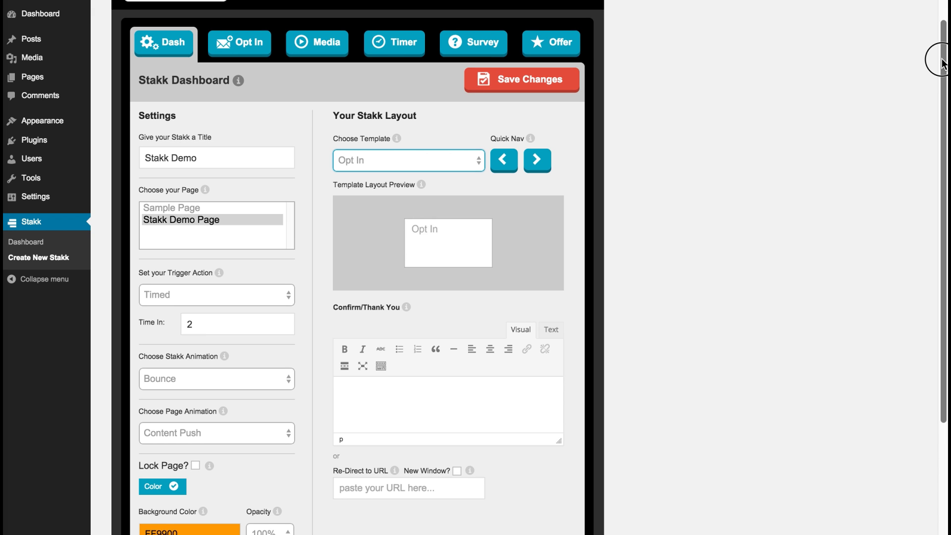
drag(942, 67, 942, 70)
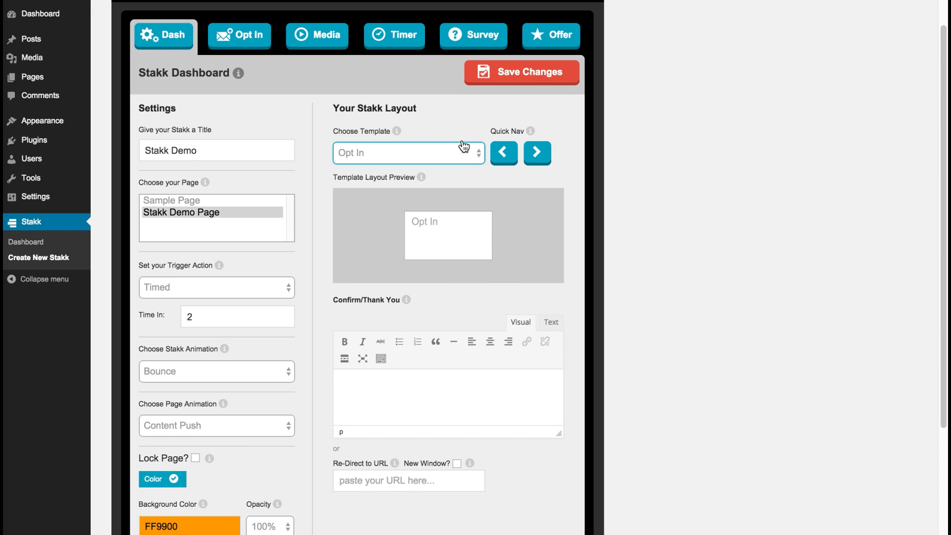
click(430, 157)
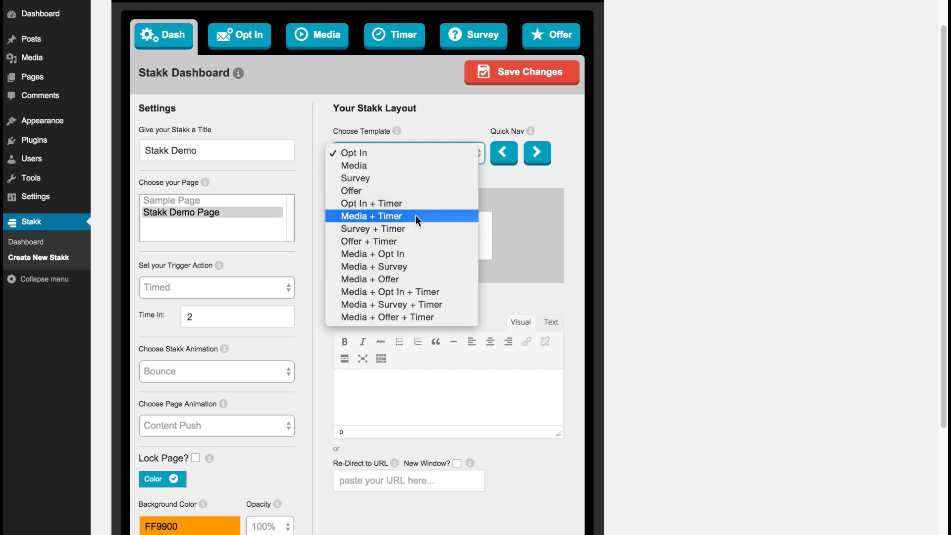
click(444, 120)
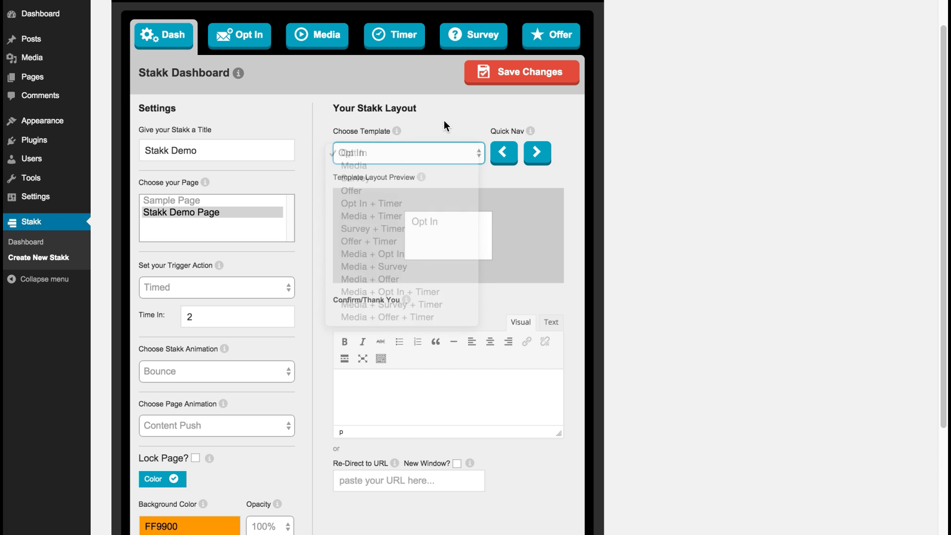
Step the layout template forward to Offer + Timer, placing the timer above the offer.
click(538, 155)
click(537, 155)
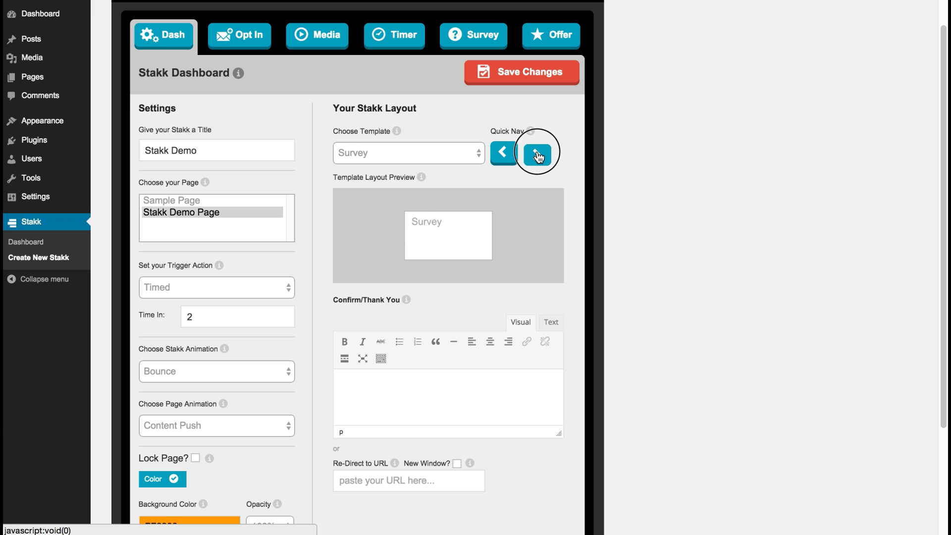
click(538, 154)
click(539, 155)
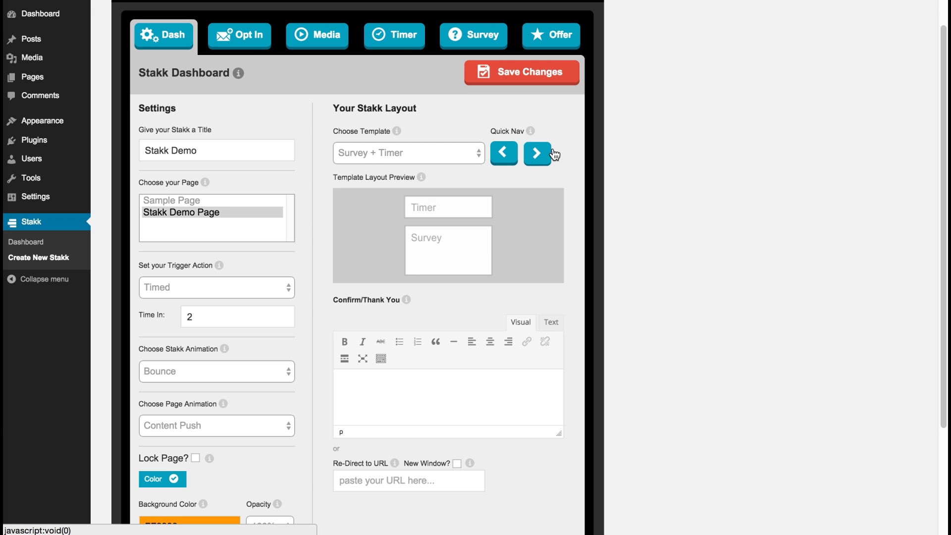
click(537, 153)
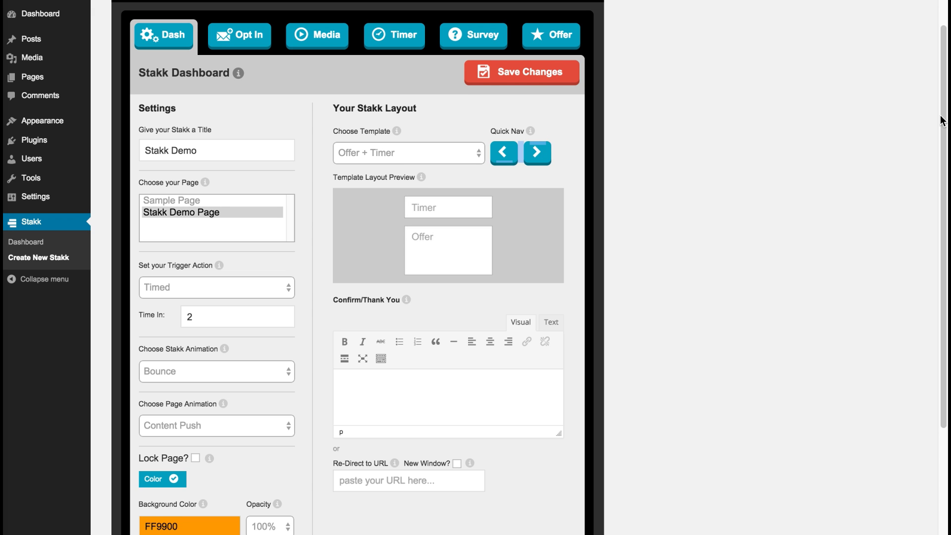
scroll(942, 120, down, 2)
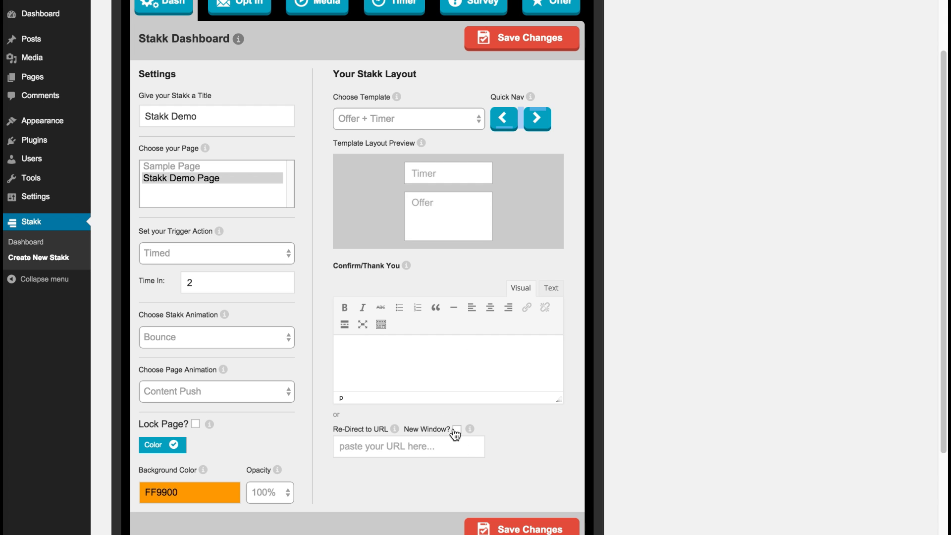
Enter 'Thank you!' as the confirmation, tick New Window, and save the changes.
click(379, 355)
click(456, 429)
click(533, 43)
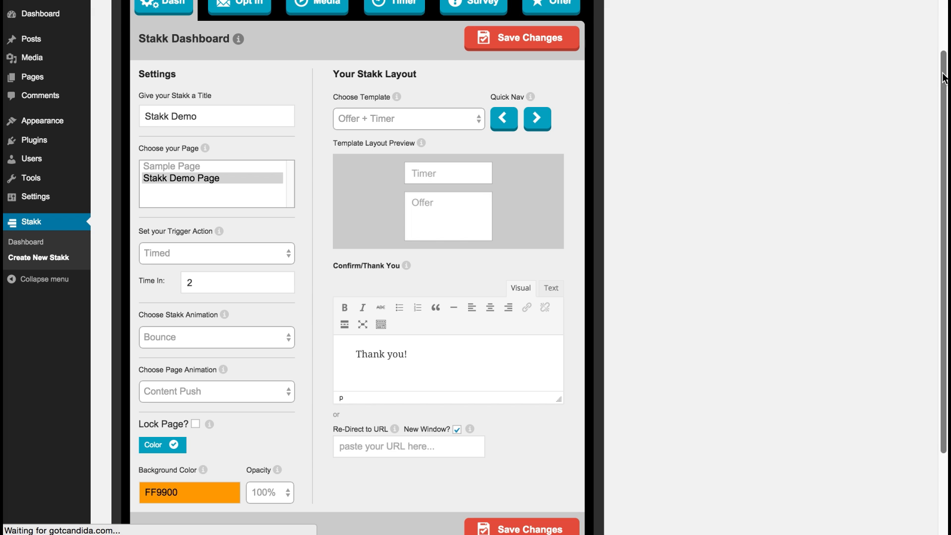
scroll(931, 69, up, 3)
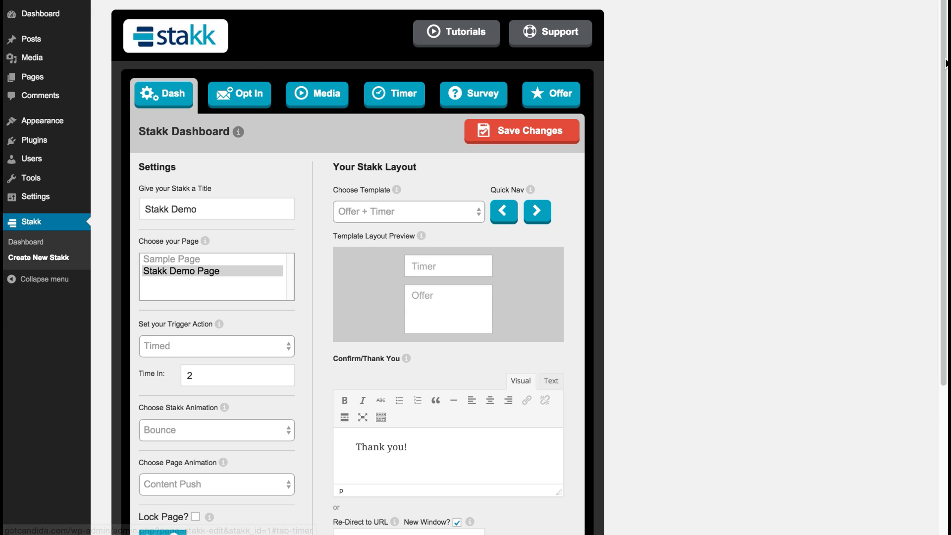
drag(938, 62, 939, 73)
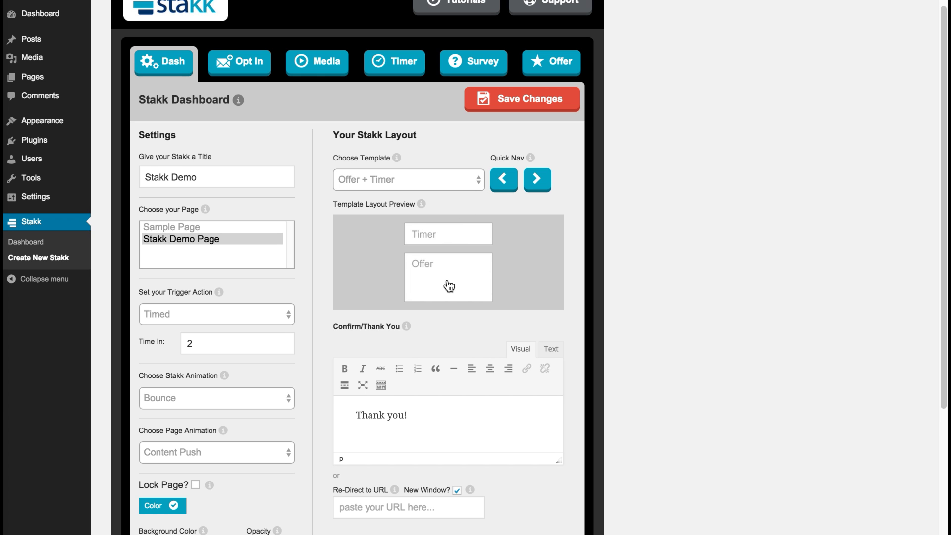
Tour the Opt In and Media tabs, then go to the Timer settings.
click(236, 59)
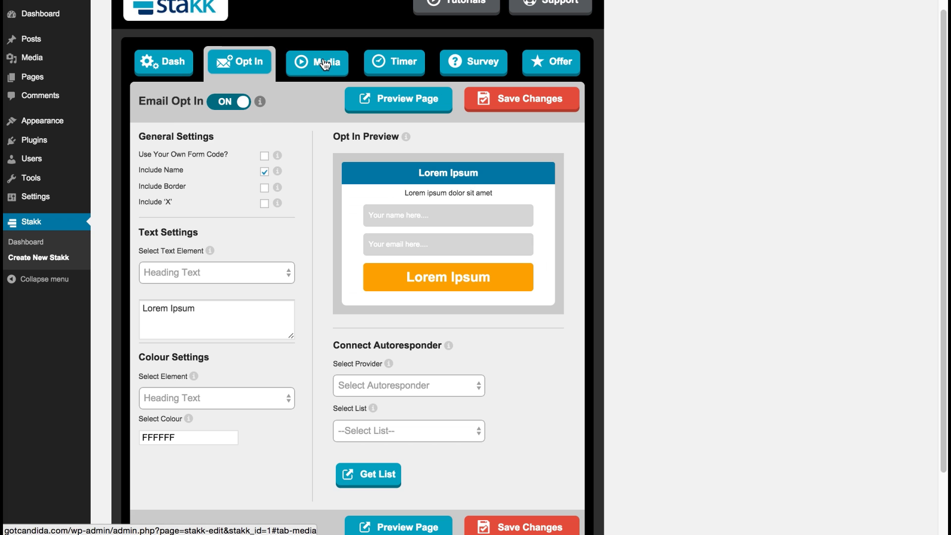
click(320, 60)
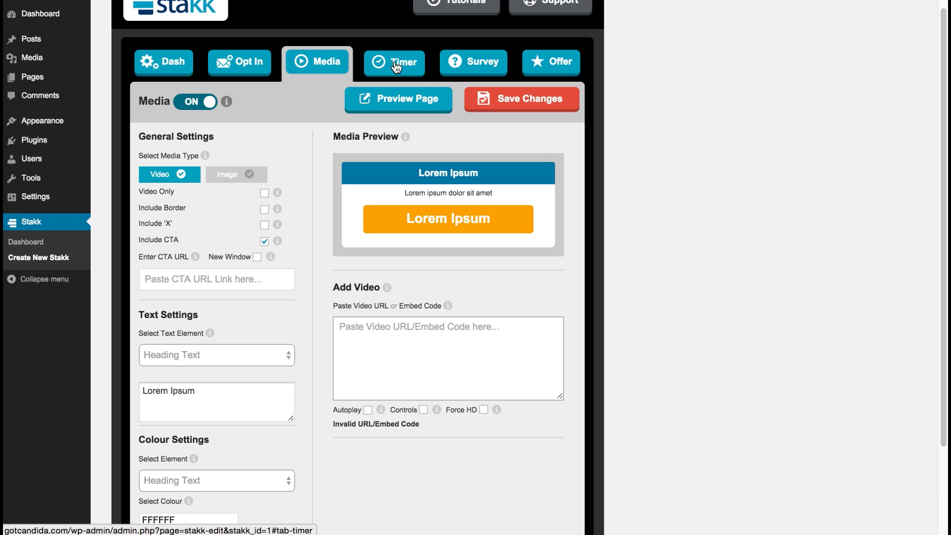
click(397, 67)
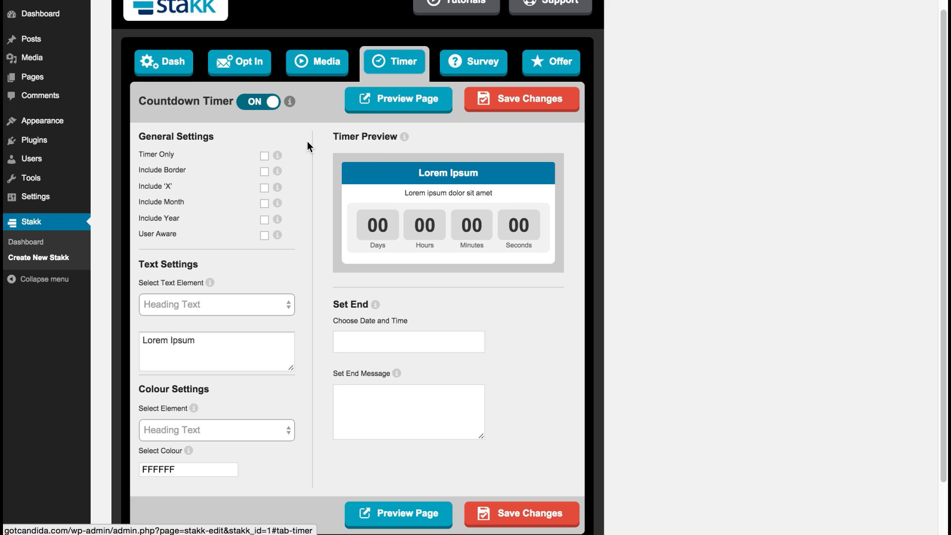
Try the timer's Timer Only, border, close X, months and years options, leaving each unchanged.
click(264, 156)
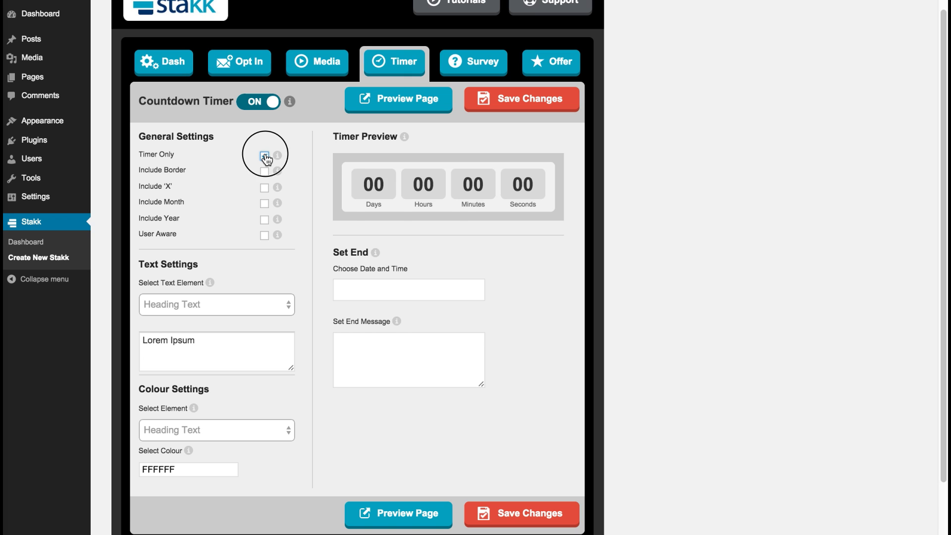
click(264, 155)
click(264, 172)
click(264, 172)
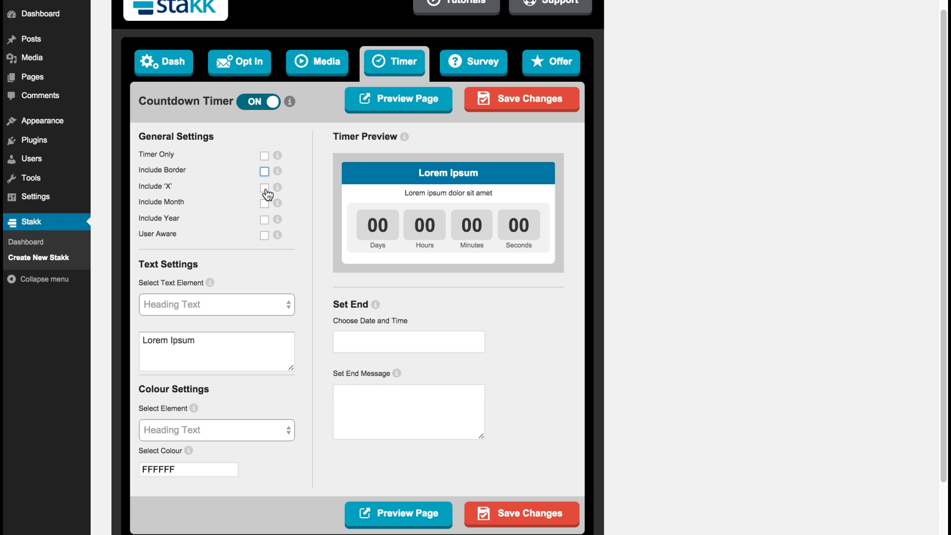
click(265, 189)
click(265, 188)
click(265, 203)
click(264, 203)
click(264, 220)
click(265, 220)
Make the timer a User Aware 3-day countdown showing Timer Only, and save.
click(265, 236)
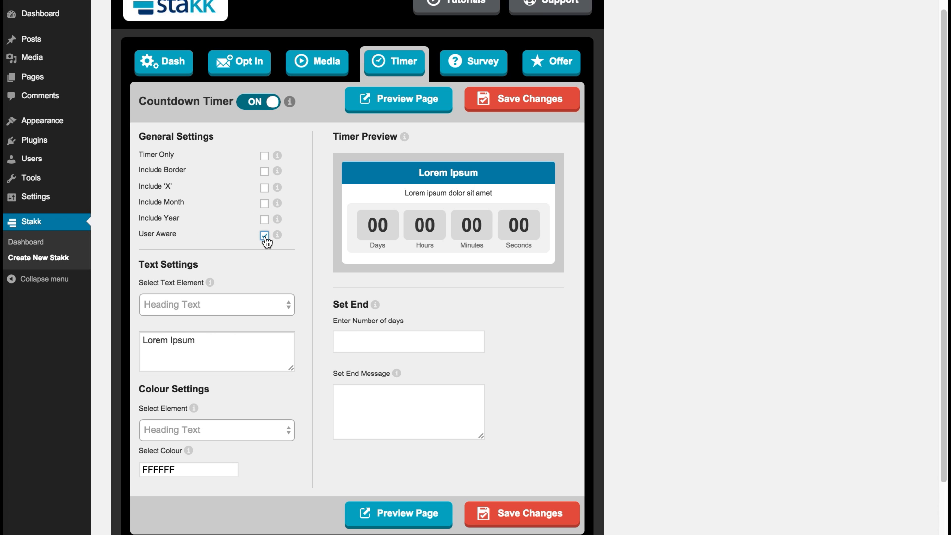
click(351, 341)
click(264, 236)
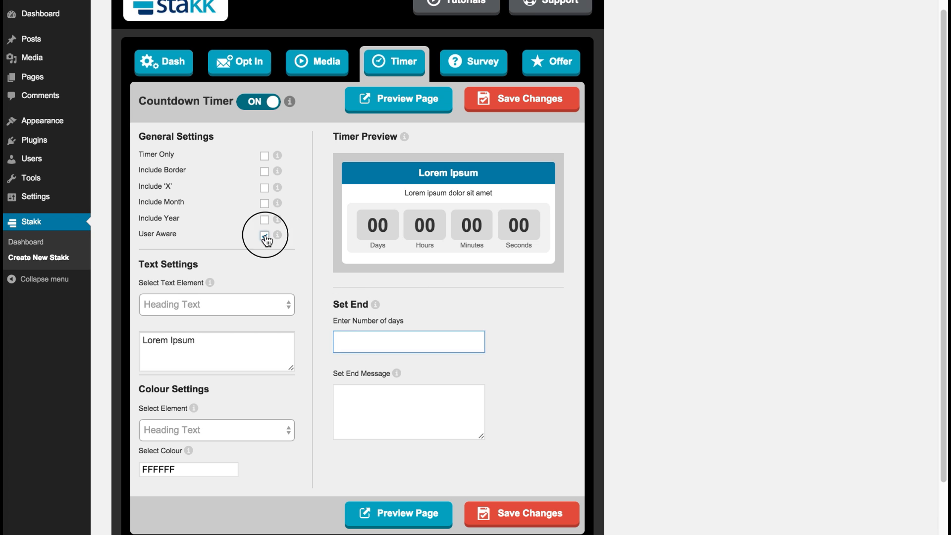
click(392, 339)
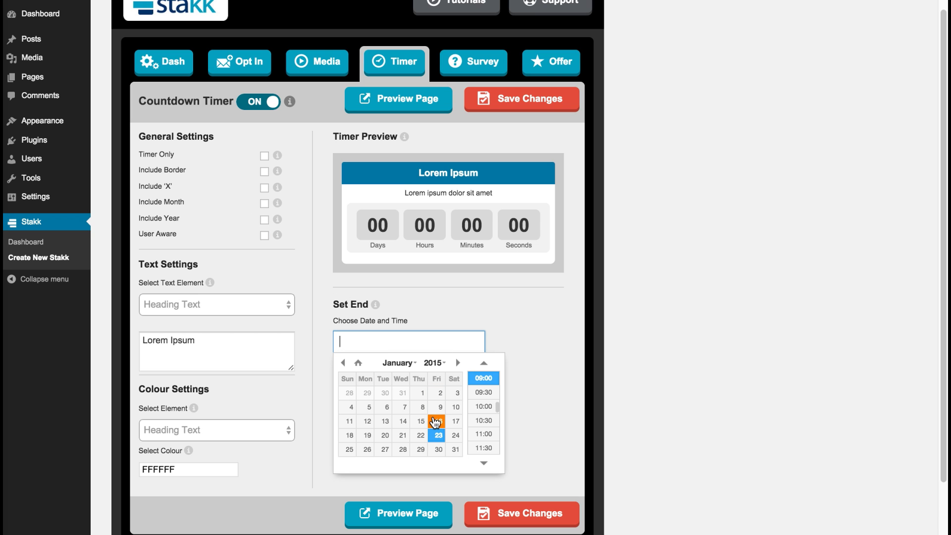
click(528, 336)
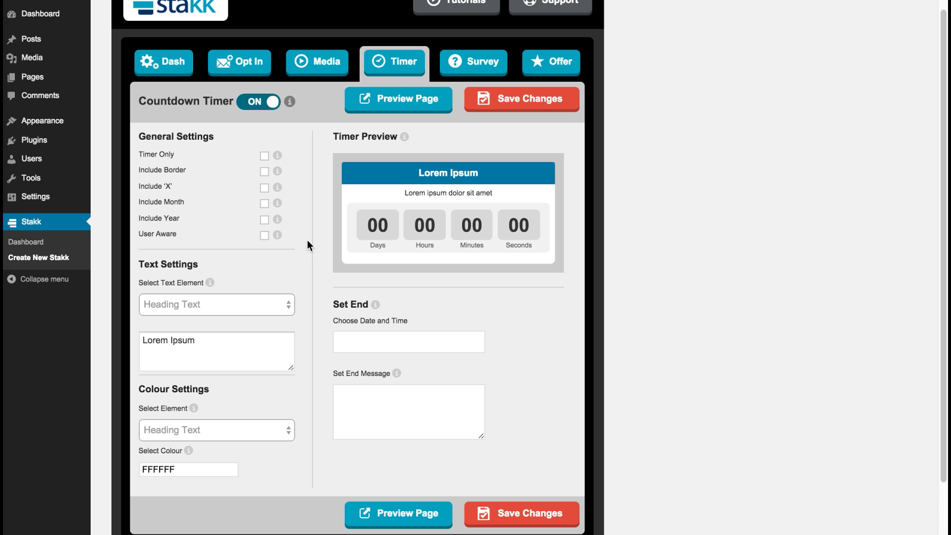
click(264, 236)
click(347, 340)
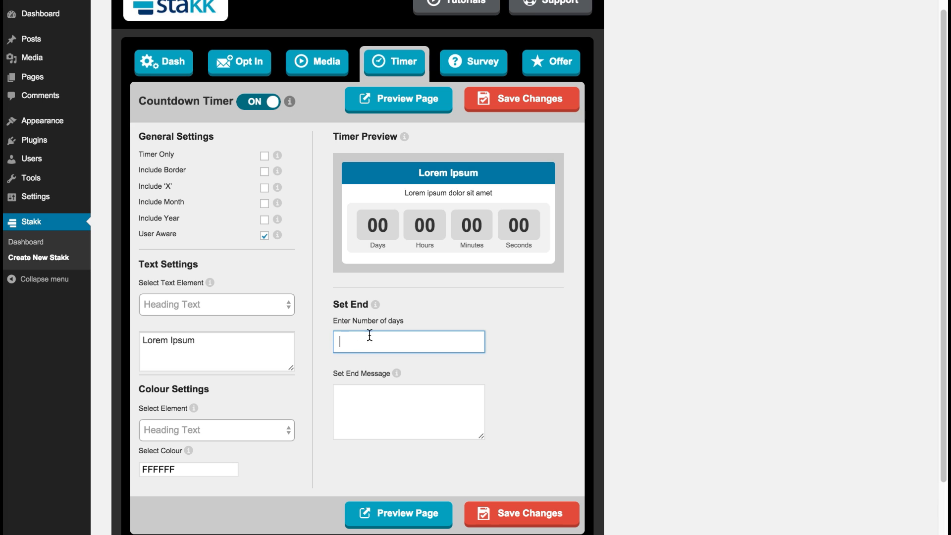
text(3)
click(493, 321)
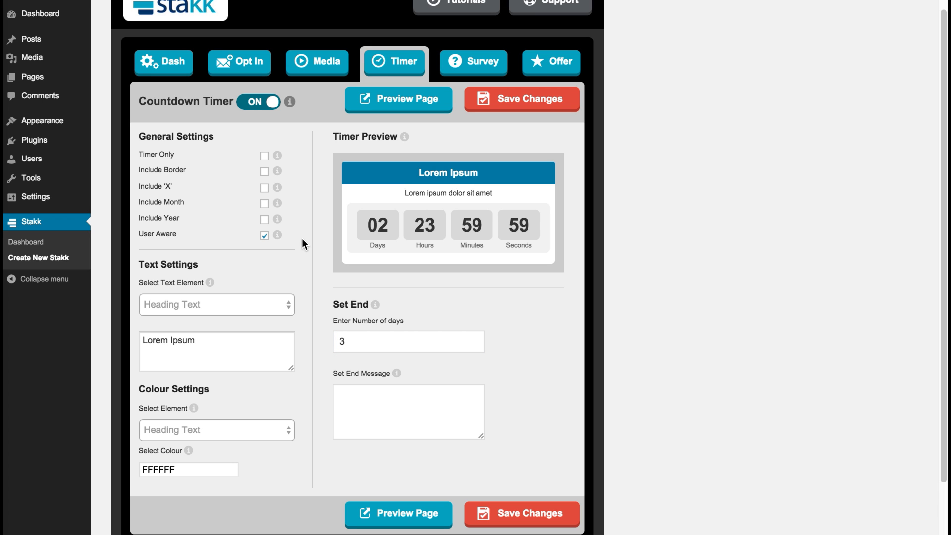
click(264, 155)
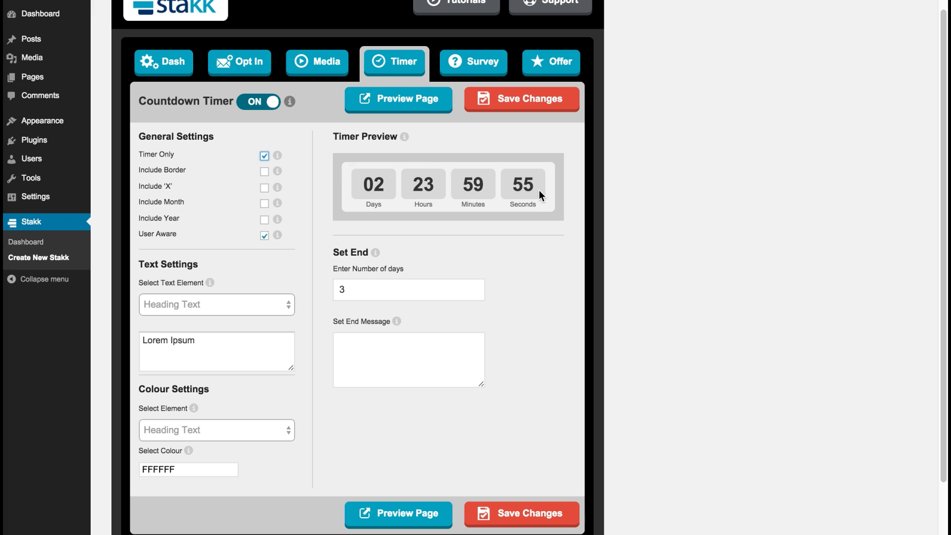
click(546, 99)
click(483, 67)
Keep three offer features, make the offer trigger the opt-in, and add a close X.
click(561, 66)
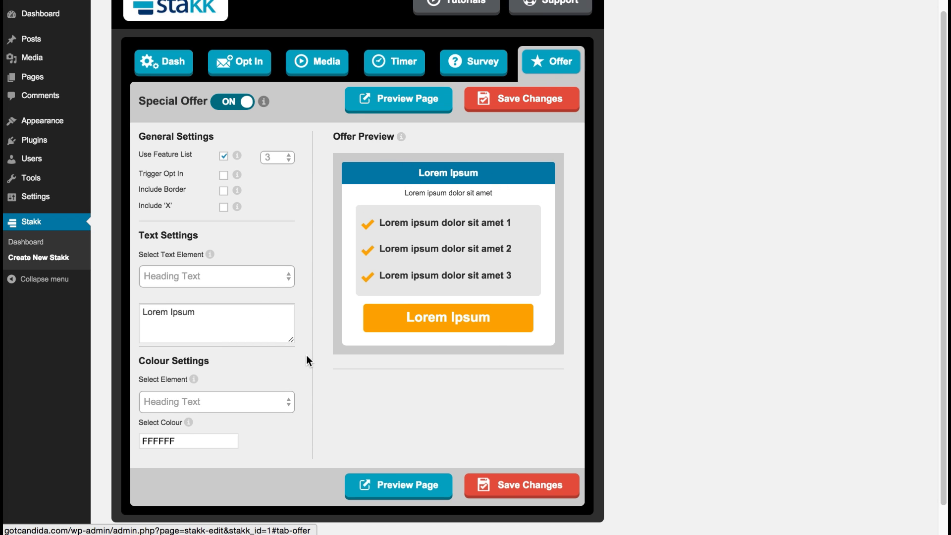
click(281, 156)
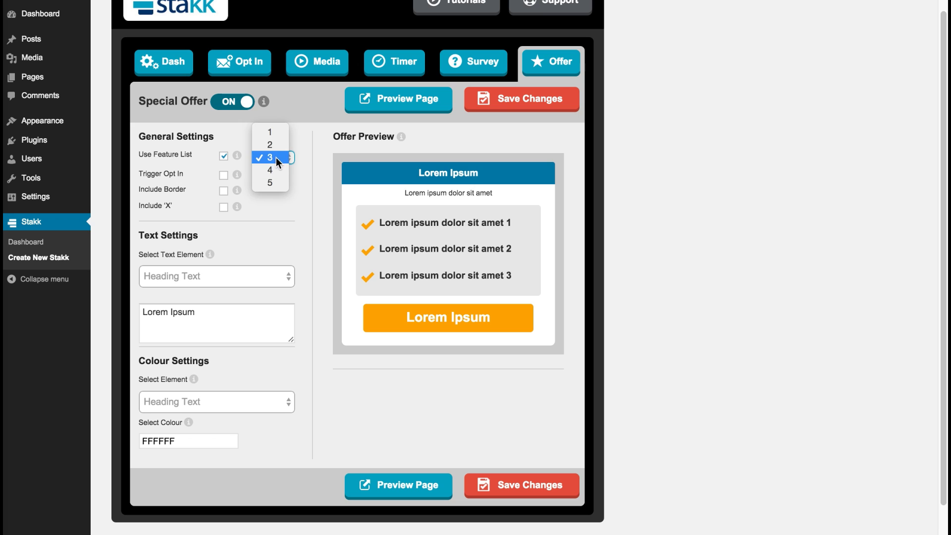
click(275, 158)
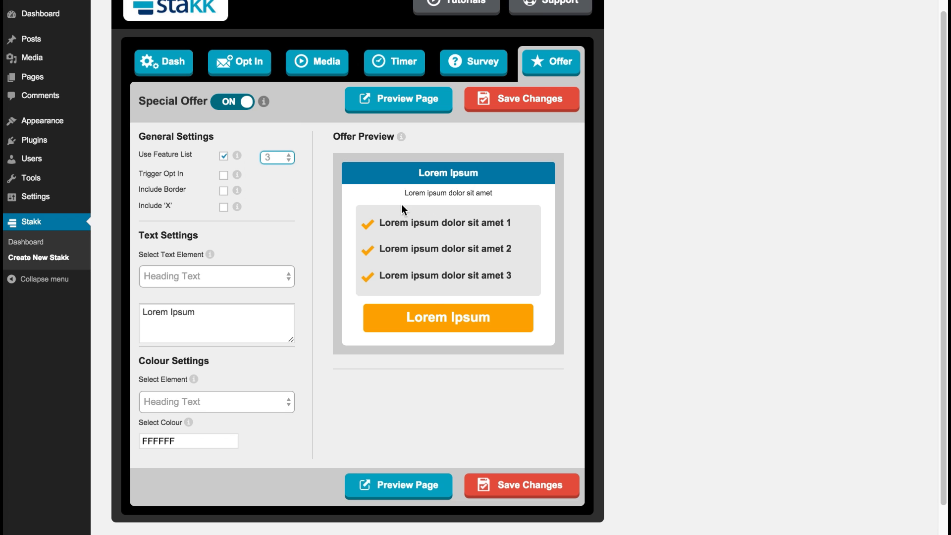
click(296, 192)
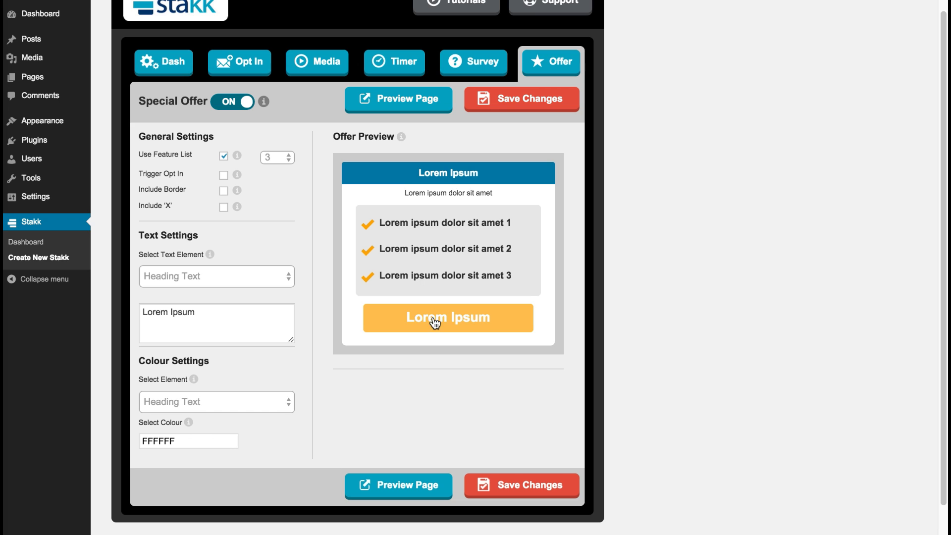
click(223, 174)
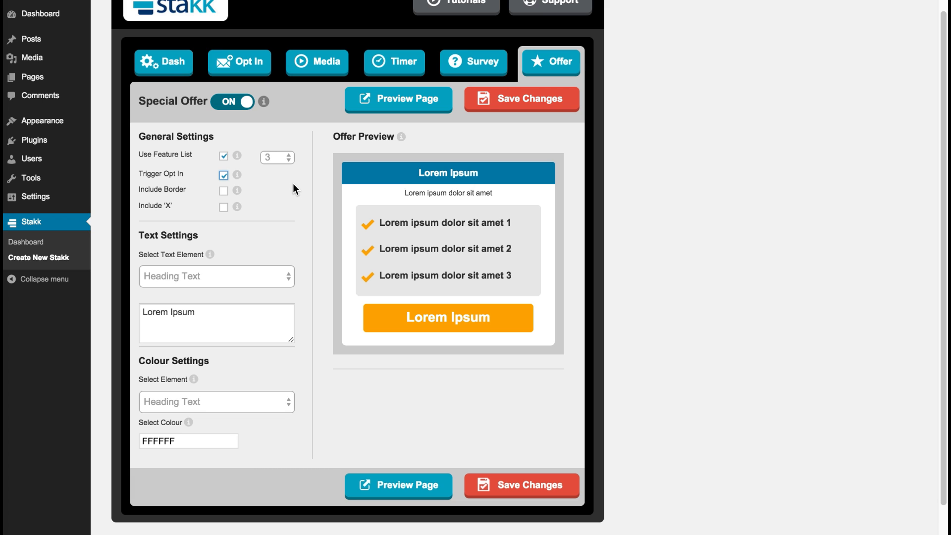
click(223, 207)
Clear the offer's Sub Heading Text.
click(226, 281)
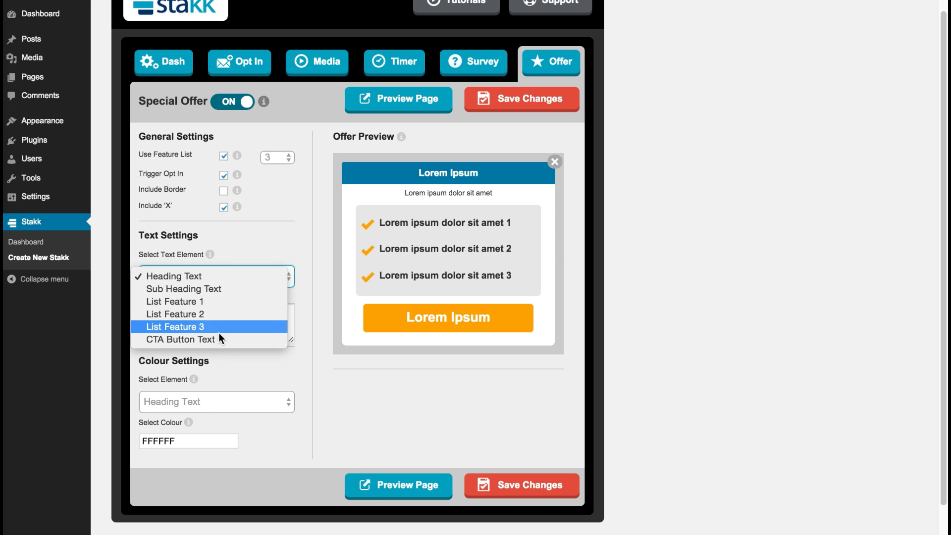
click(276, 239)
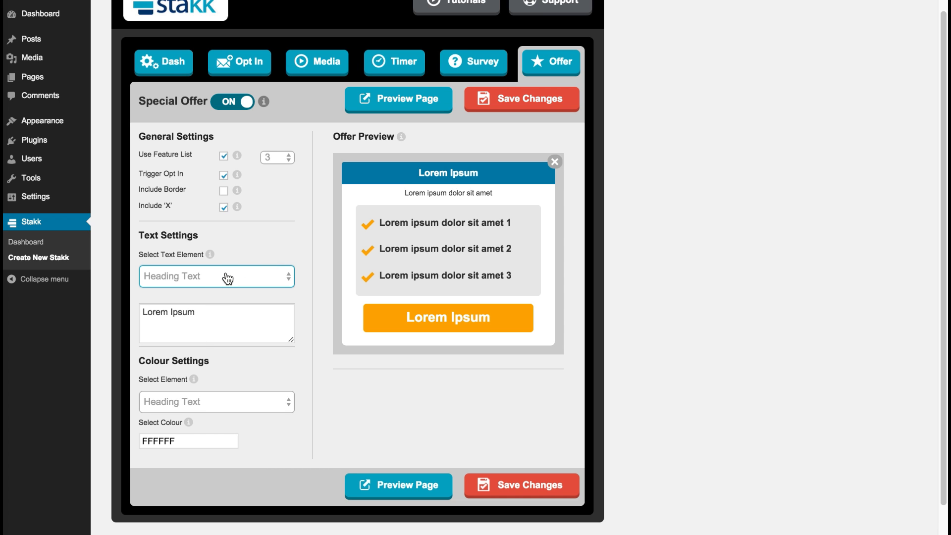
click(226, 281)
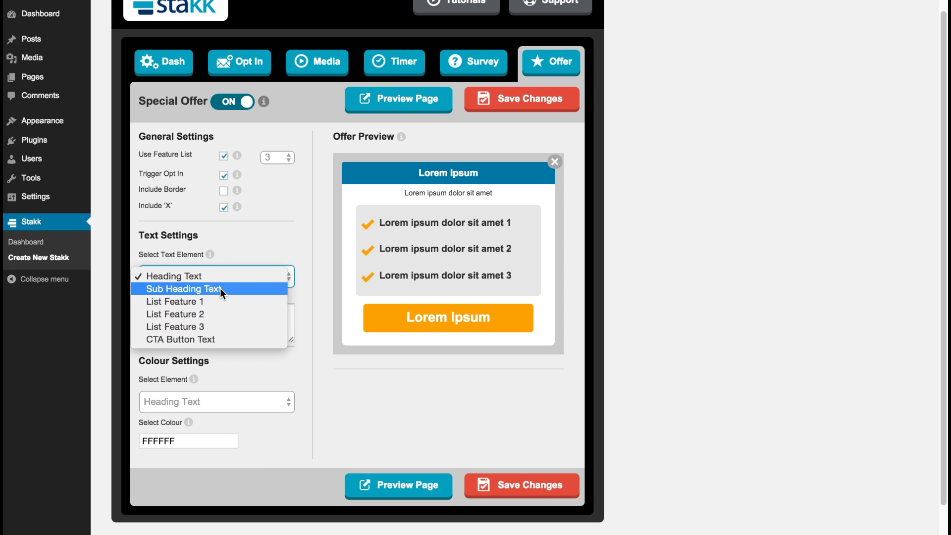
click(219, 288)
drag(272, 312, 135, 310)
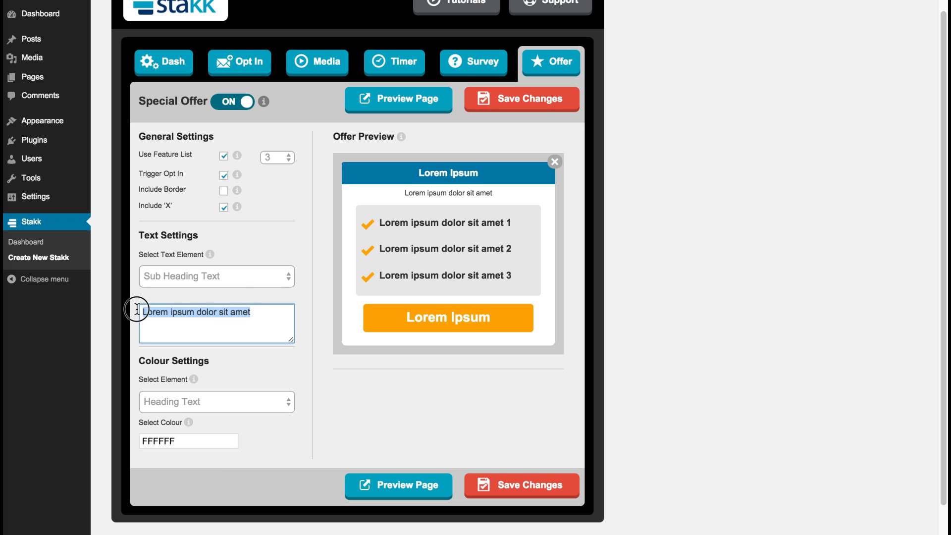
key(BackSpace)
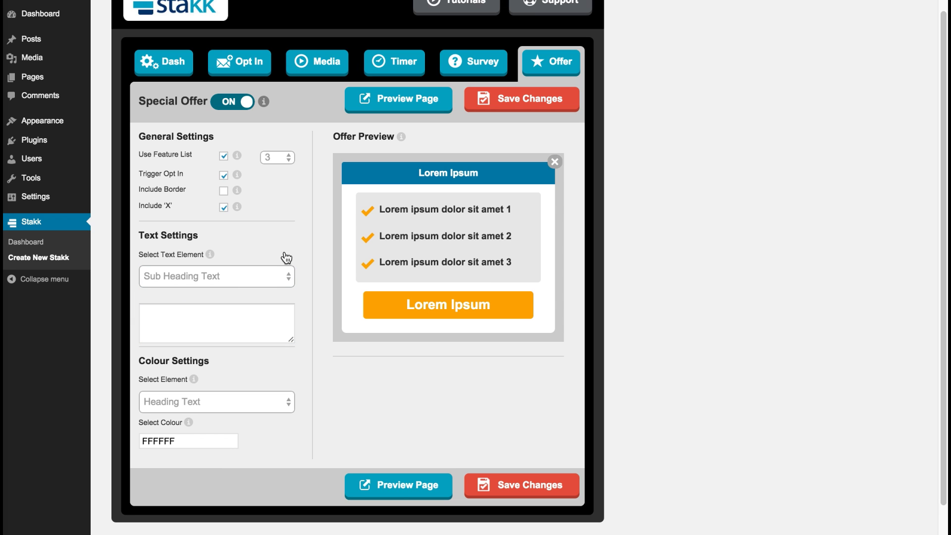
Replace the CTA Button Text placeholder with 'Click Here..'.
click(229, 280)
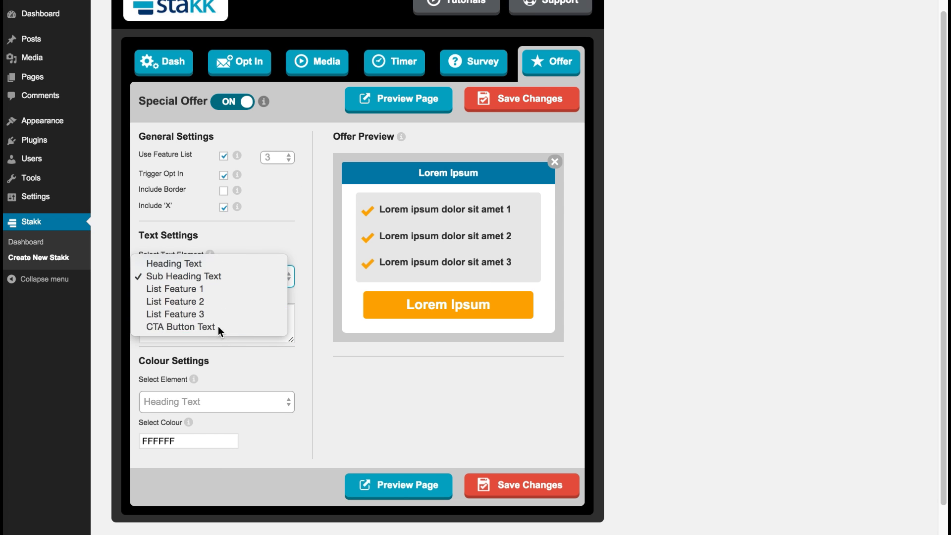
click(218, 326)
drag(213, 317, 136, 305)
text(Cl)
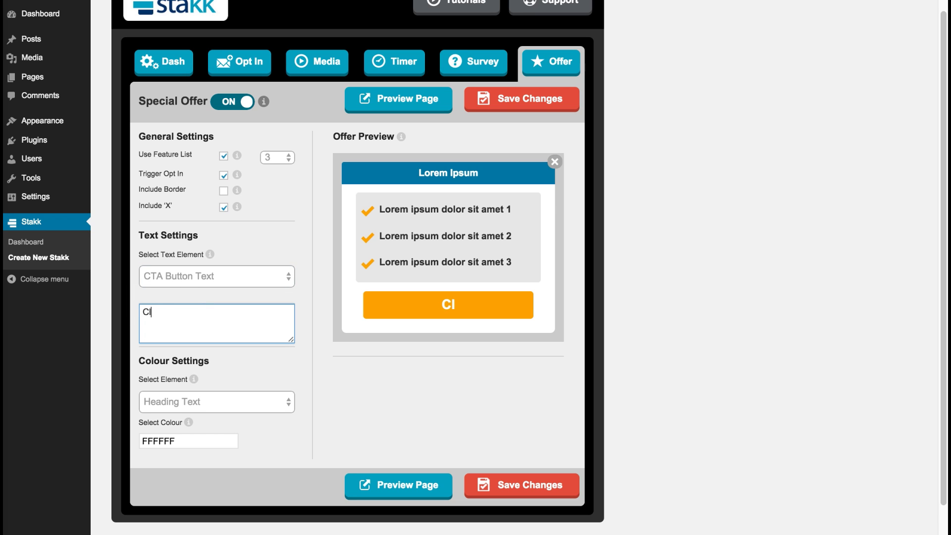
text(ick h)
key(BackSpace)
key(BackSpace)
text(Here..)
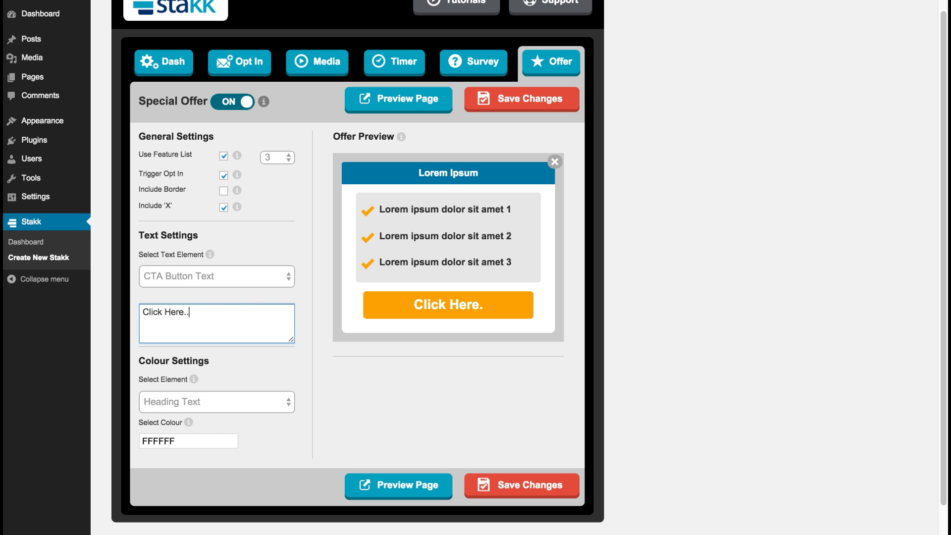
click(307, 256)
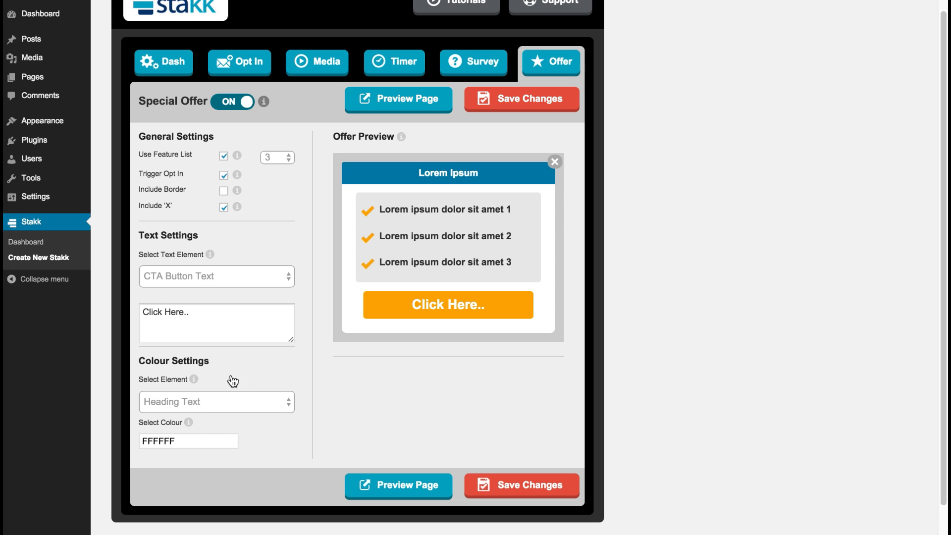
Darken the offer's Heading Background colour to 004B69.
click(218, 405)
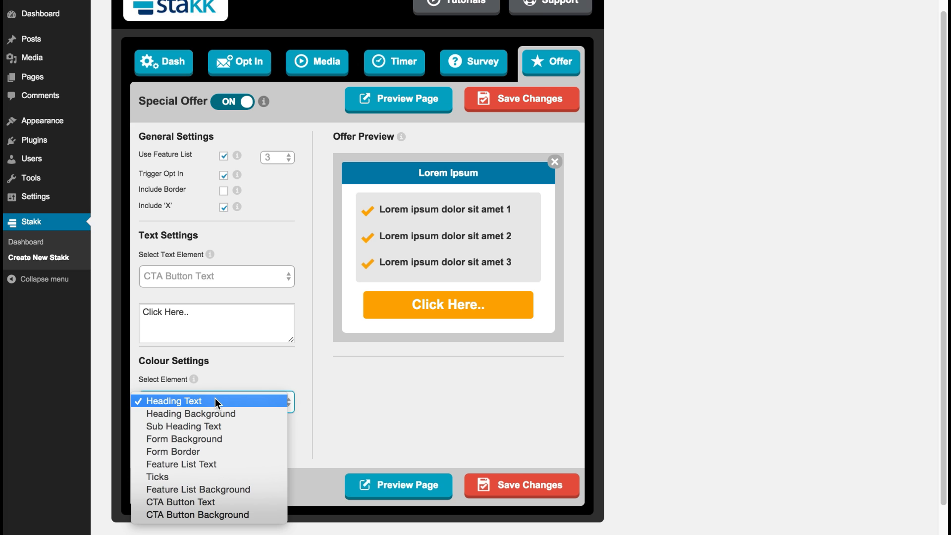
click(214, 413)
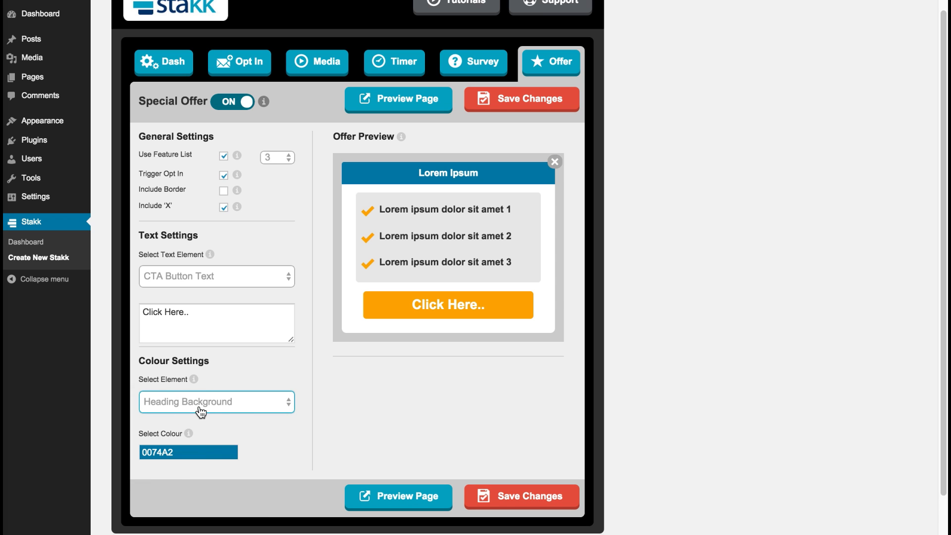
click(201, 451)
drag(255, 485, 254, 505)
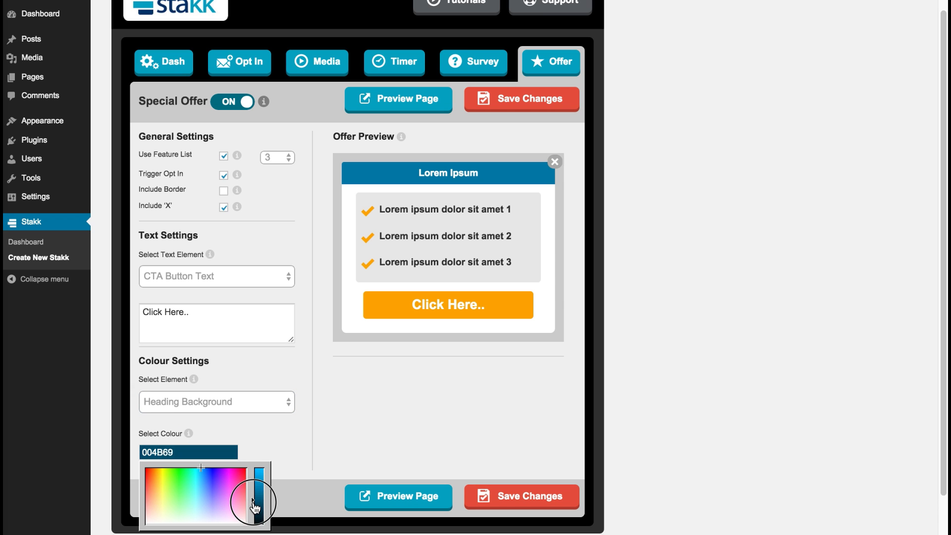
Set the offer's Form Background to dark grey 303030 and save the offer.
click(234, 402)
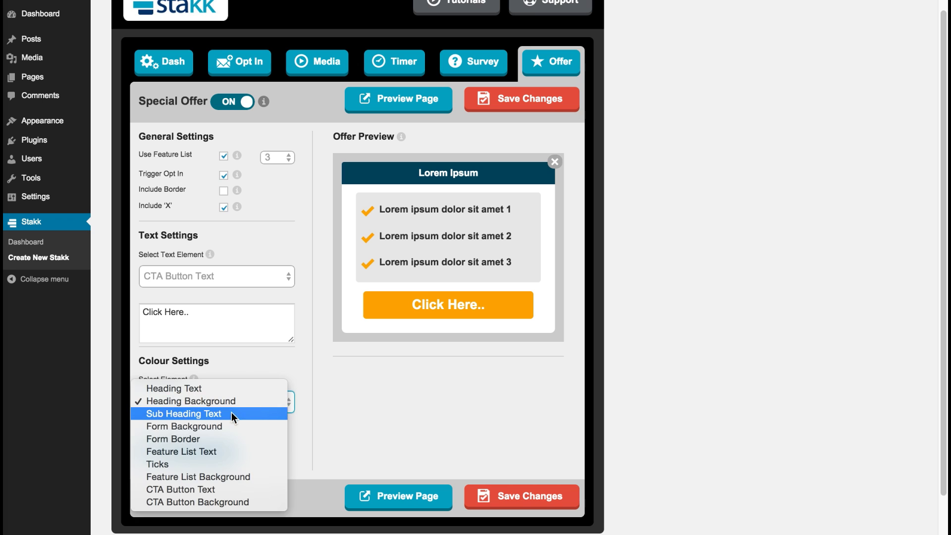
click(229, 426)
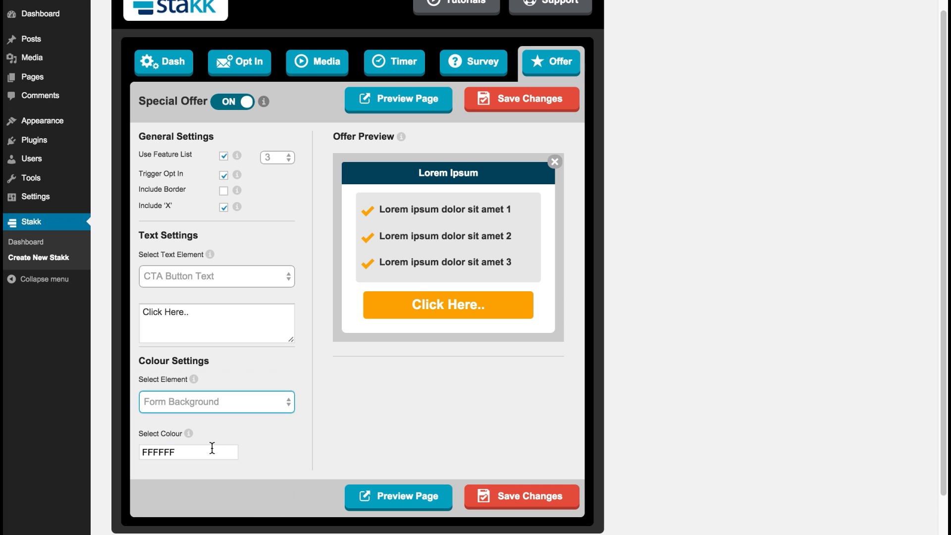
click(208, 451)
click(257, 509)
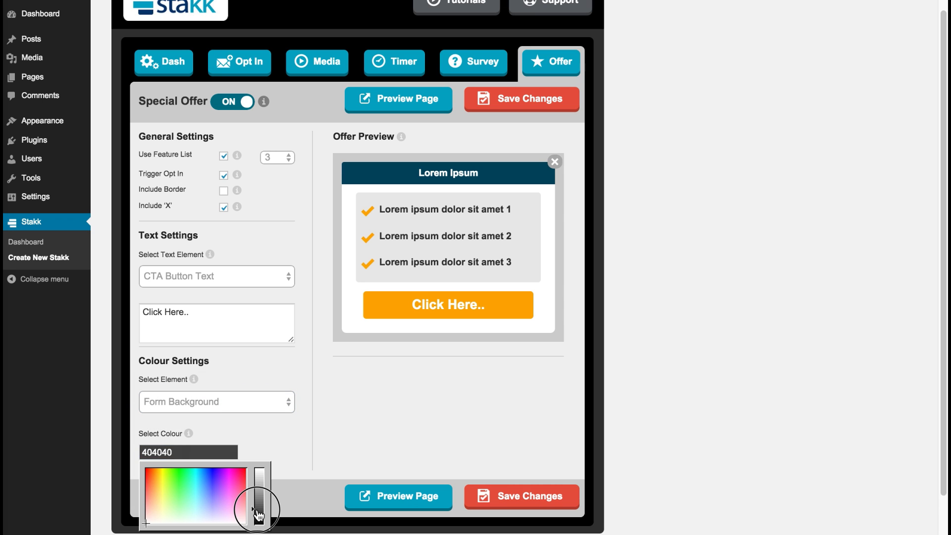
drag(257, 515, 258, 518)
click(285, 434)
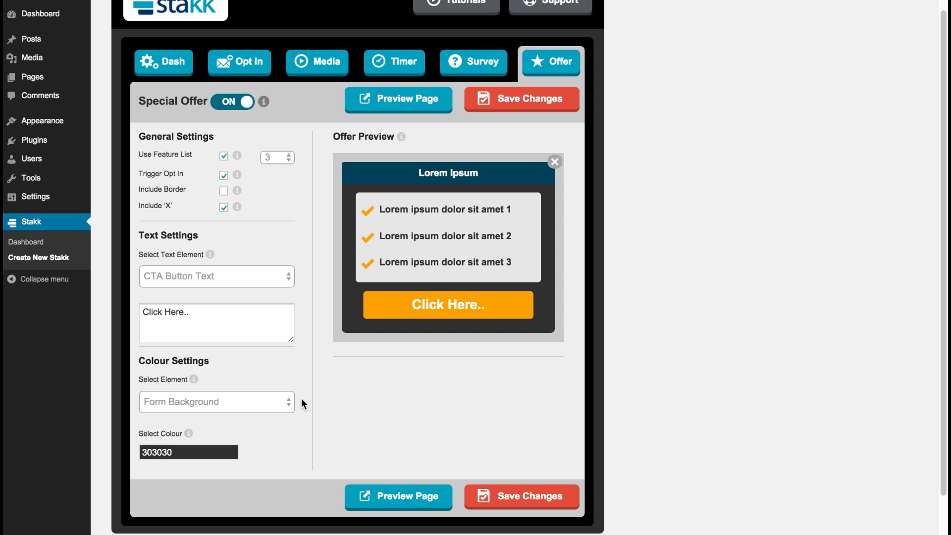
click(545, 500)
Try the opt-in's custom form code, border and close X options, ending on built-in form with close X.
click(244, 64)
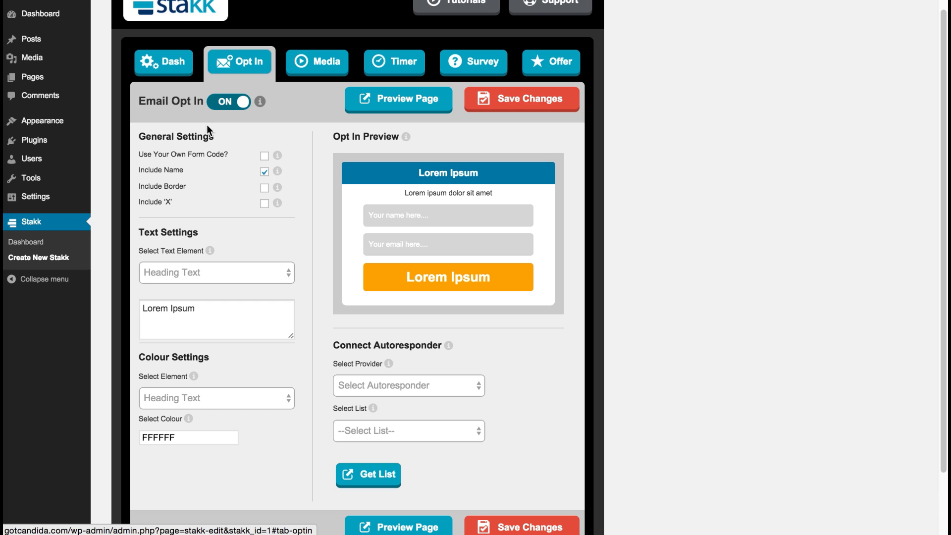
click(264, 157)
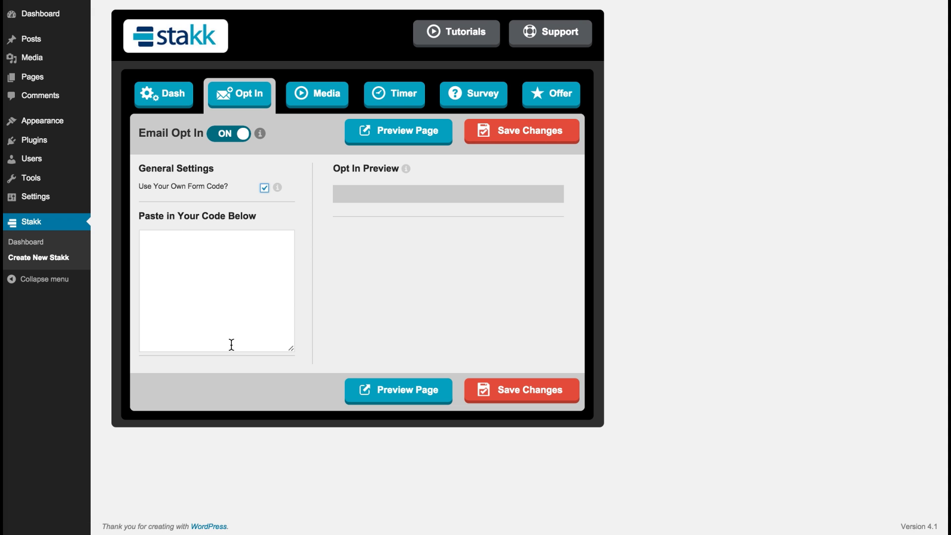
click(264, 187)
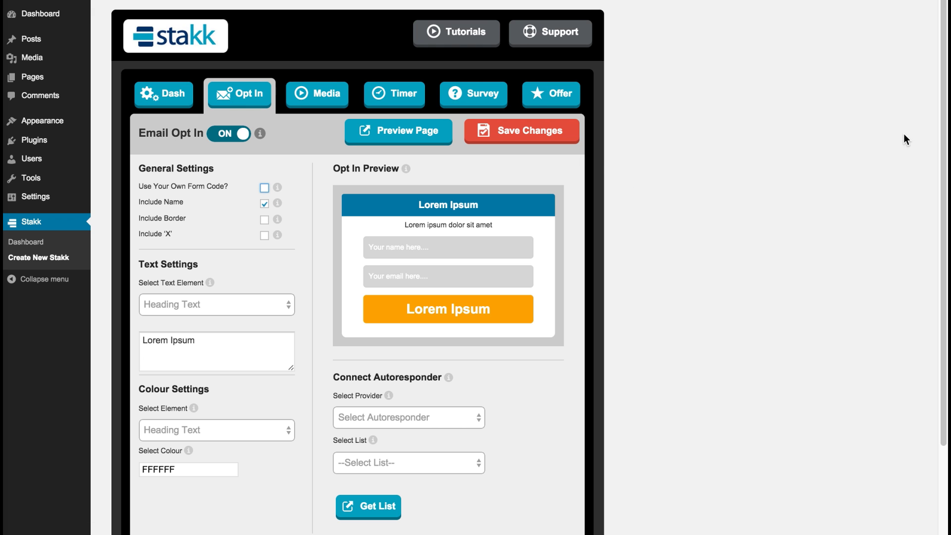
drag(943, 132, 927, 174)
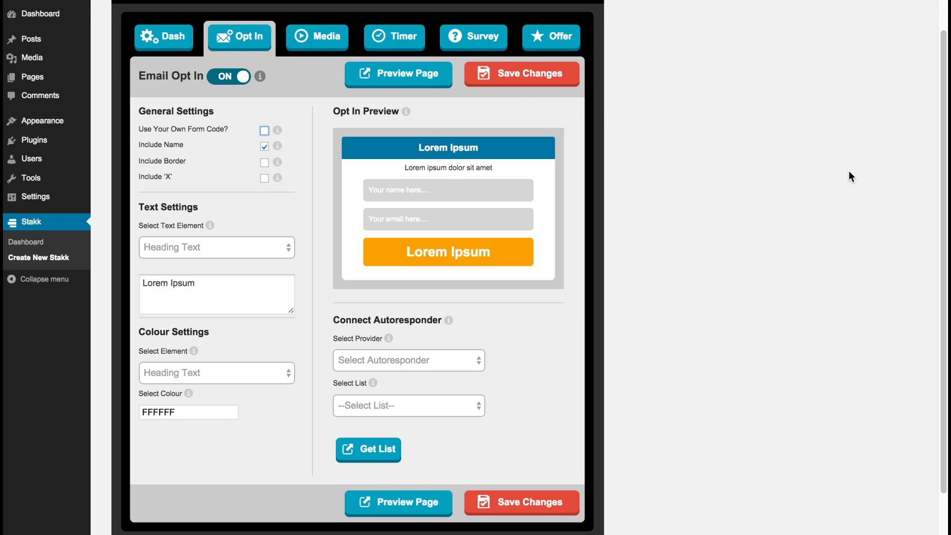
click(266, 164)
click(266, 166)
click(266, 179)
click(266, 179)
click(266, 179)
Flip through the Media and Timer tabs and return to the Opt In settings.
click(324, 38)
click(399, 37)
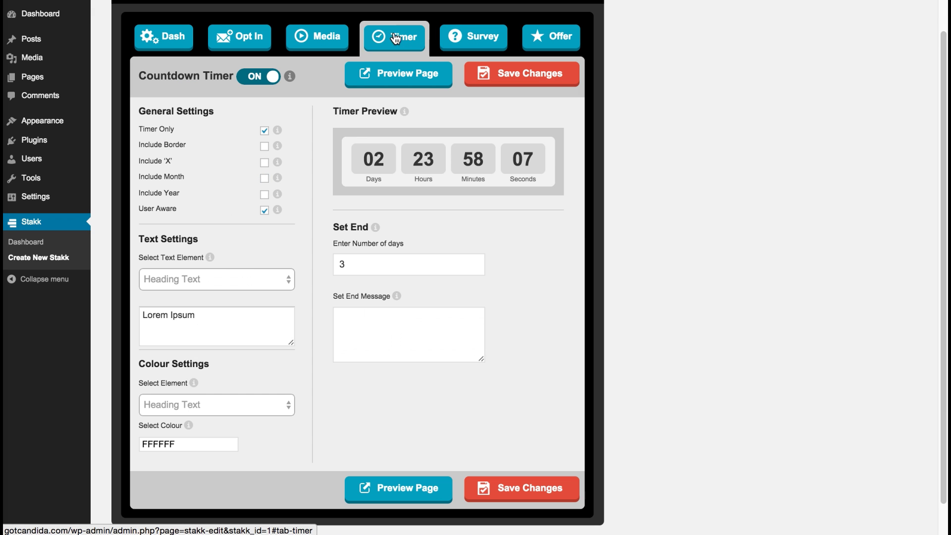
click(297, 39)
click(241, 40)
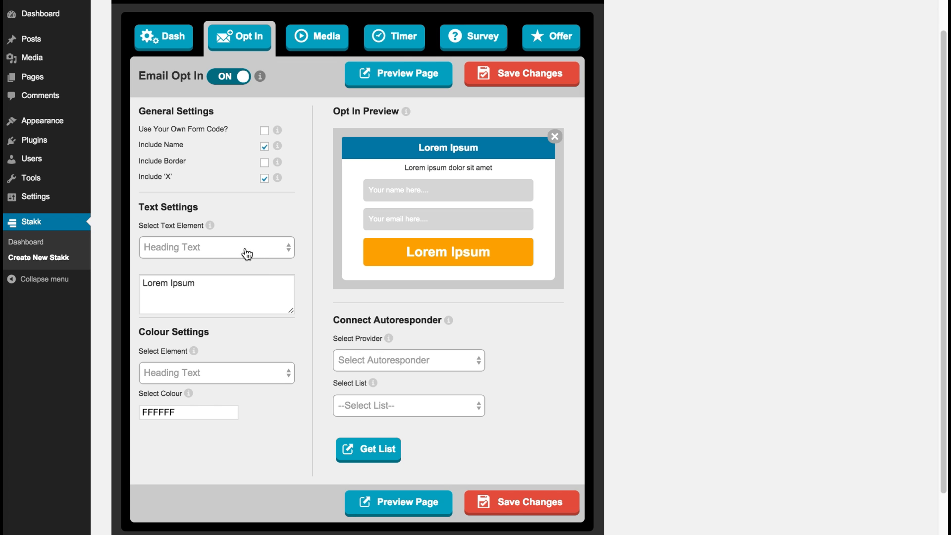
Replace the opt-in Button Text placeholder with 'Get Instant Access!'.
click(231, 251)
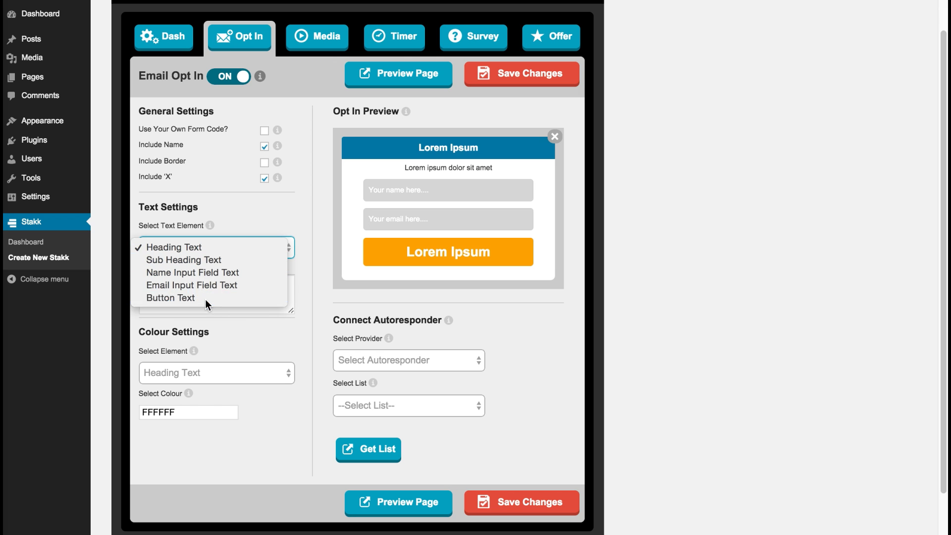
click(205, 299)
drag(204, 287, 121, 278)
text(G)
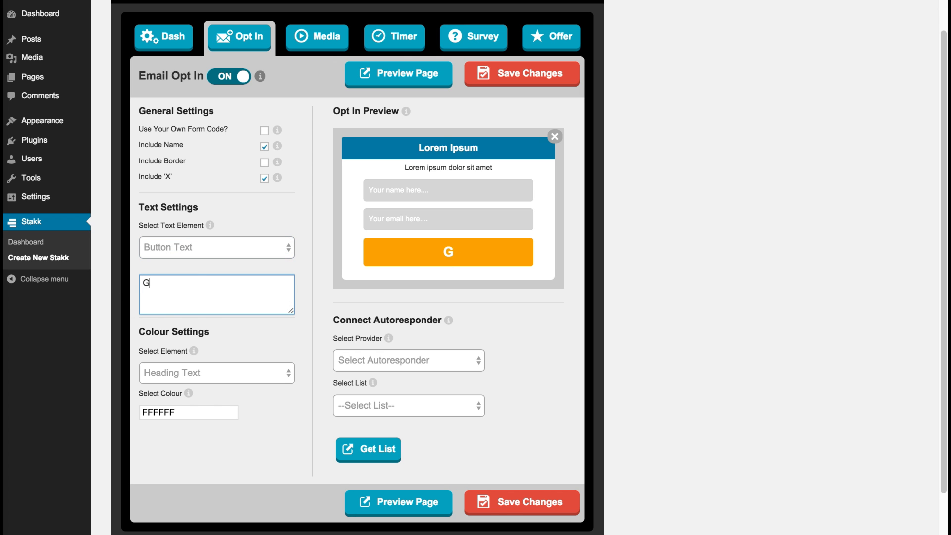
text(et Instant )
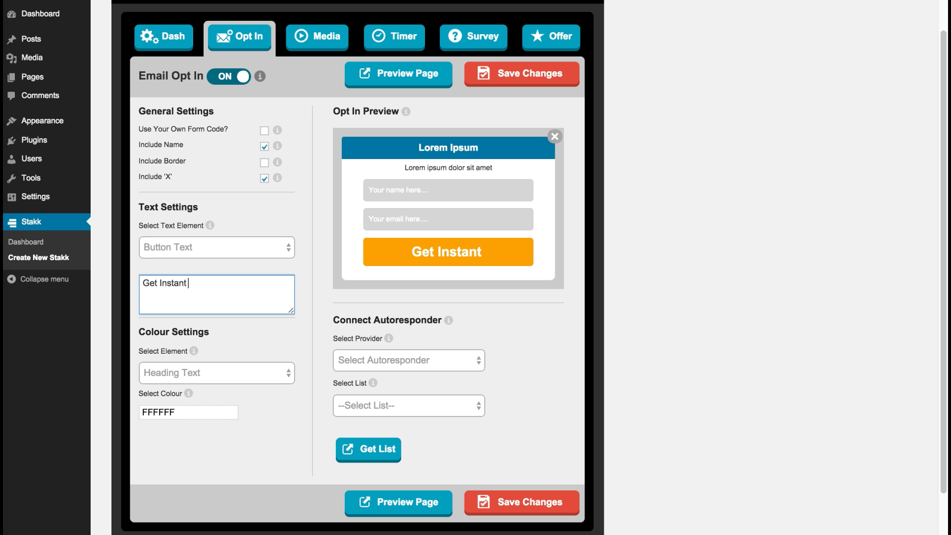
text(Access!)
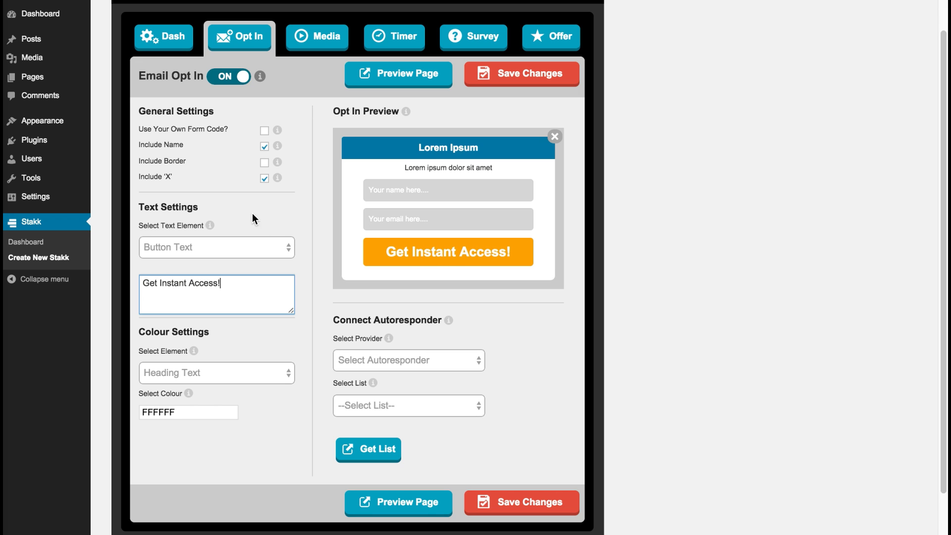
Darken the opt-in heading background to 002838 with the colour picker.
click(220, 372)
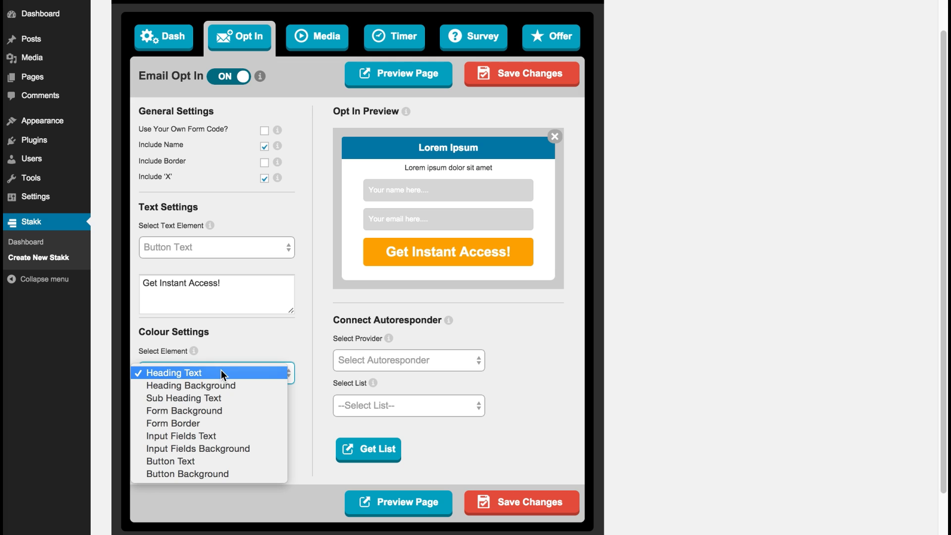
click(220, 386)
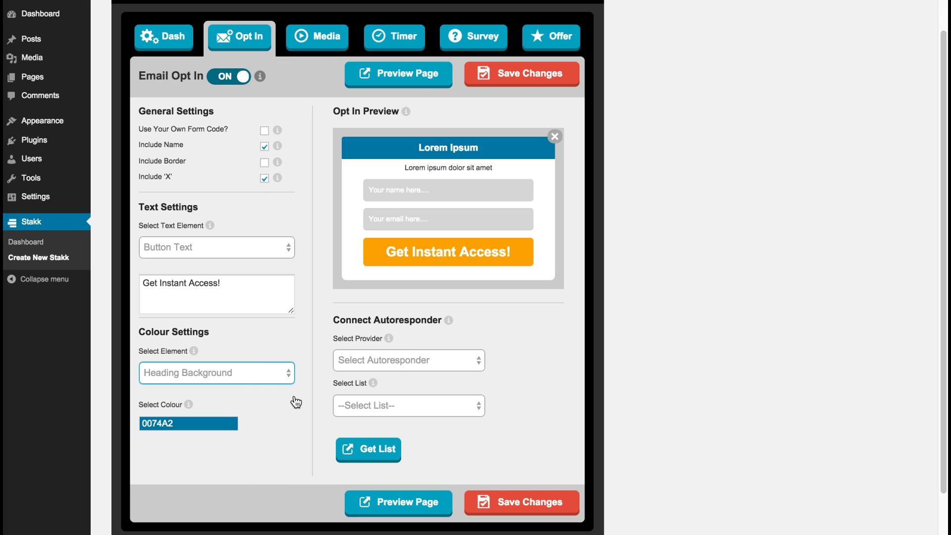
click(218, 422)
drag(256, 467, 254, 488)
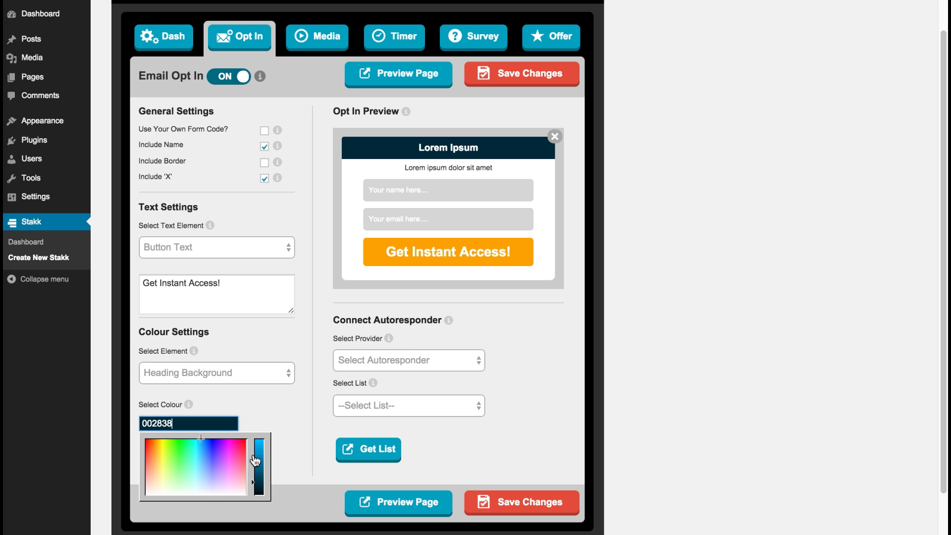
click(253, 403)
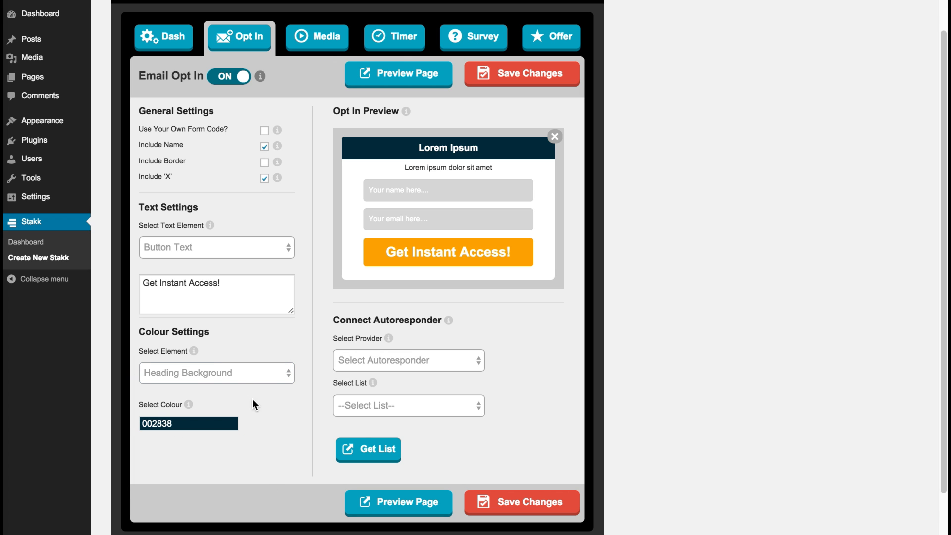
Set the opt-in form background to dark grey 3D3D3D.
click(206, 373)
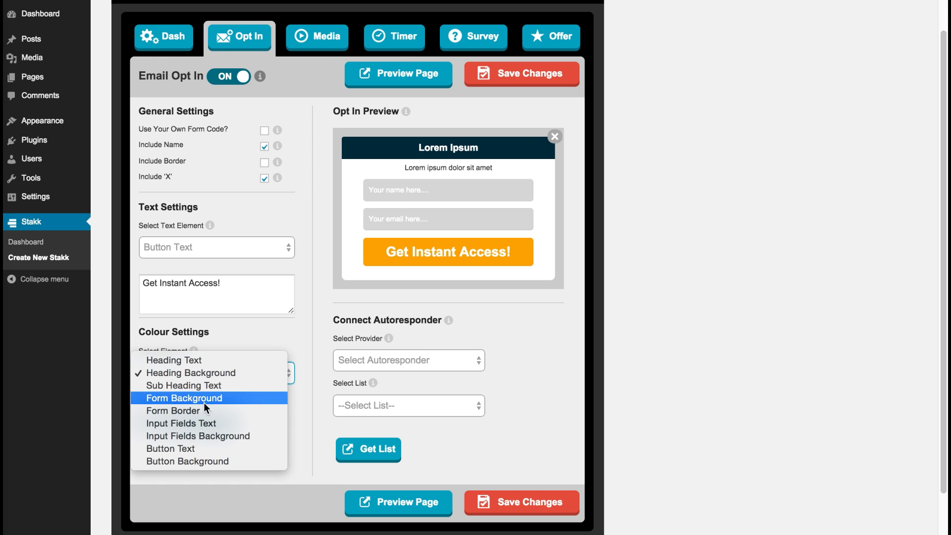
click(205, 397)
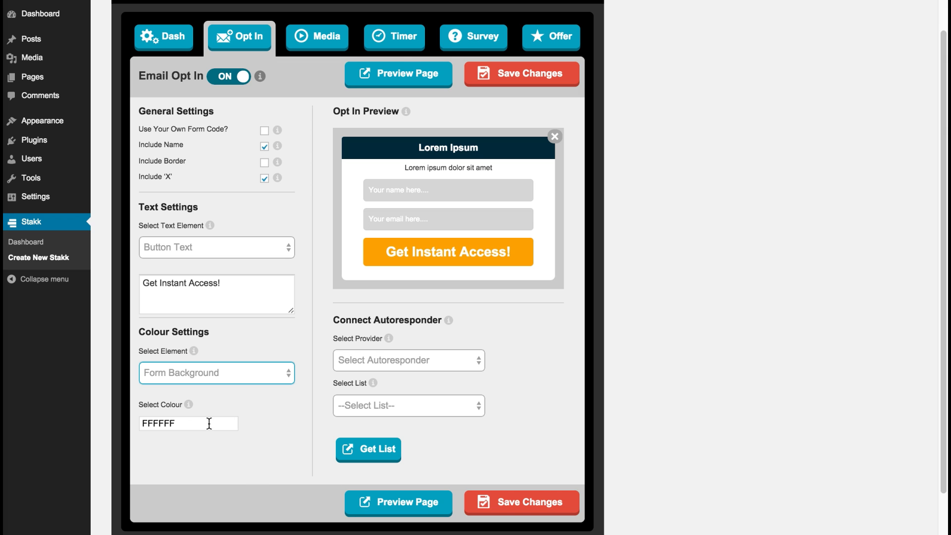
click(209, 424)
click(258, 478)
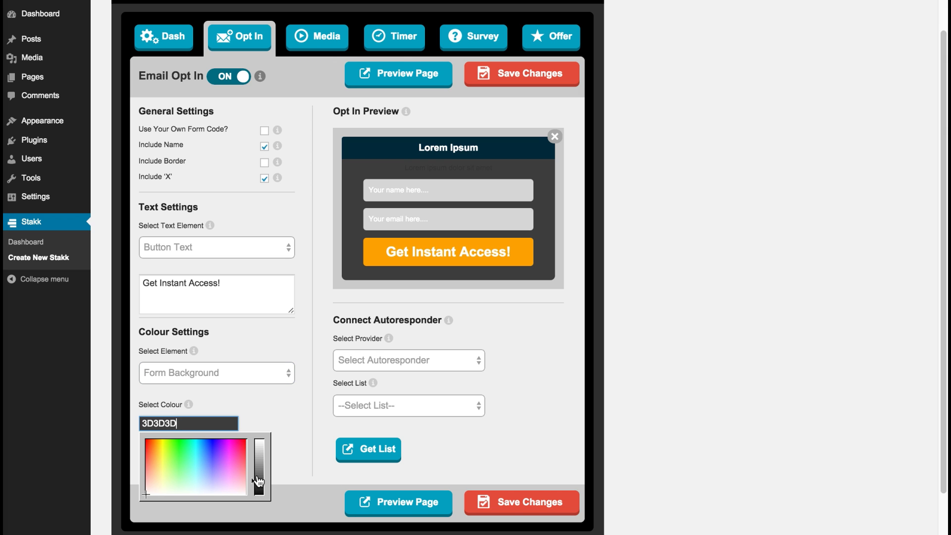
click(270, 403)
Lighten the heading background to blue 005B80.
click(246, 372)
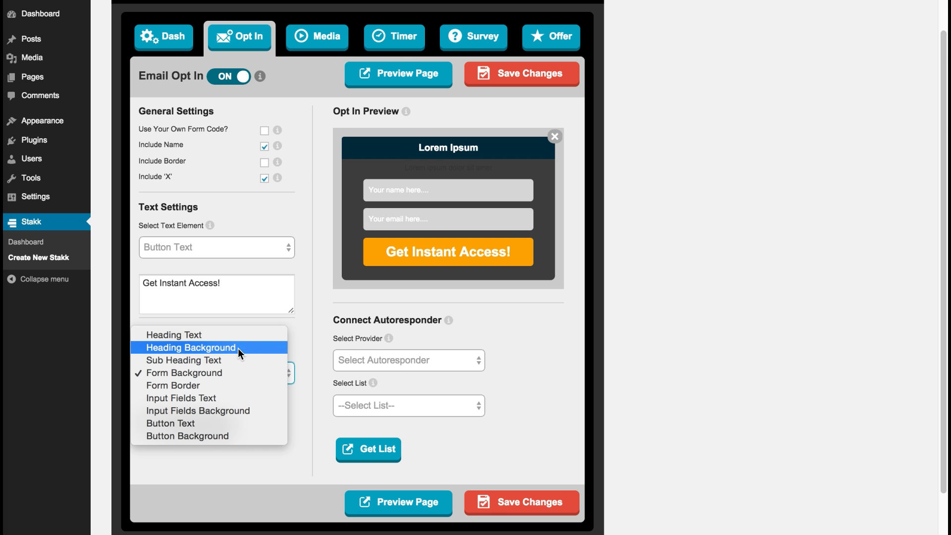
click(238, 348)
click(217, 422)
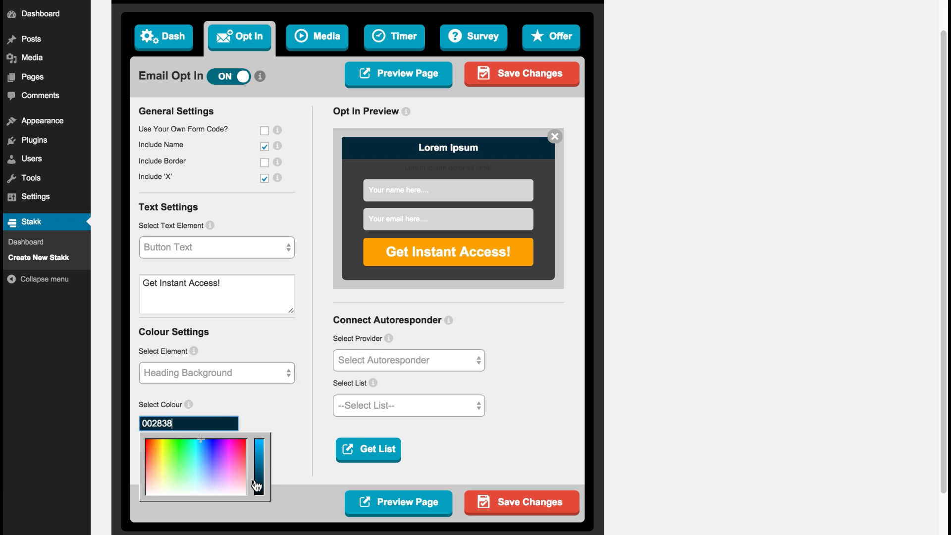
drag(257, 484, 258, 467)
click(280, 417)
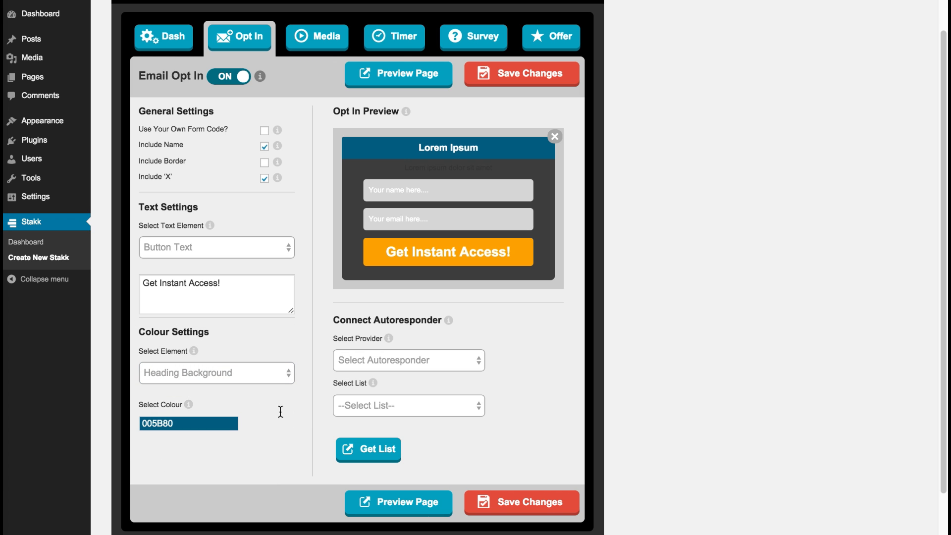
click(223, 257)
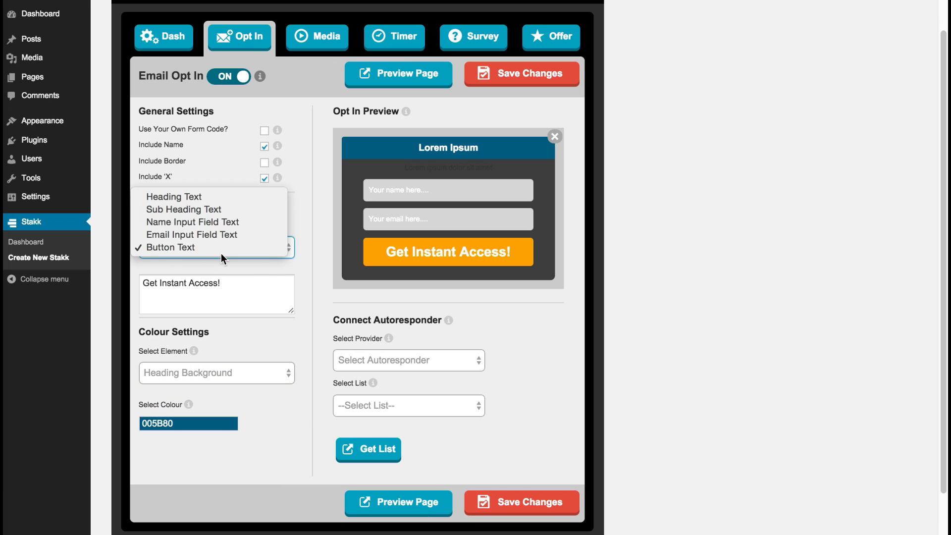
Delete the sample Sub Heading Text so the opt-in has no subheading.
click(223, 209)
drag(250, 284, 170, 273)
key(BackSpace)
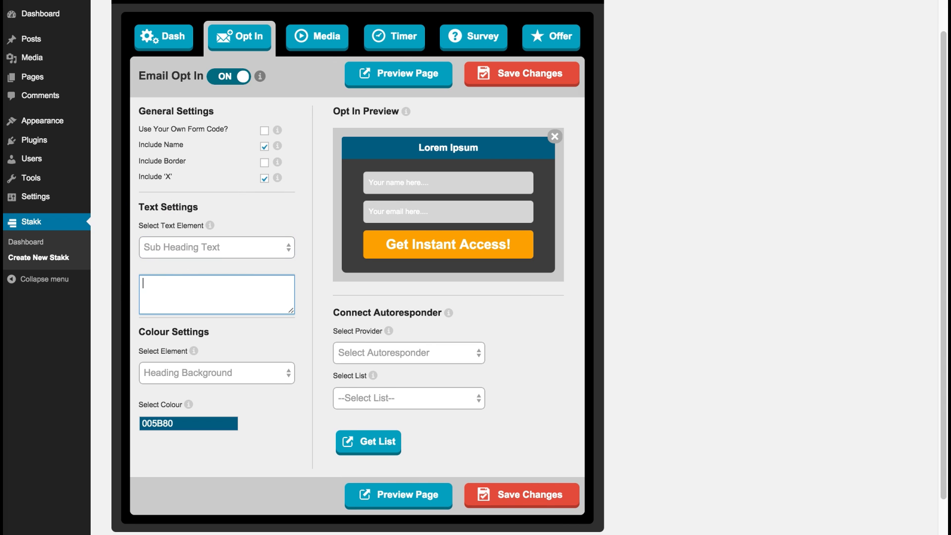
click(274, 439)
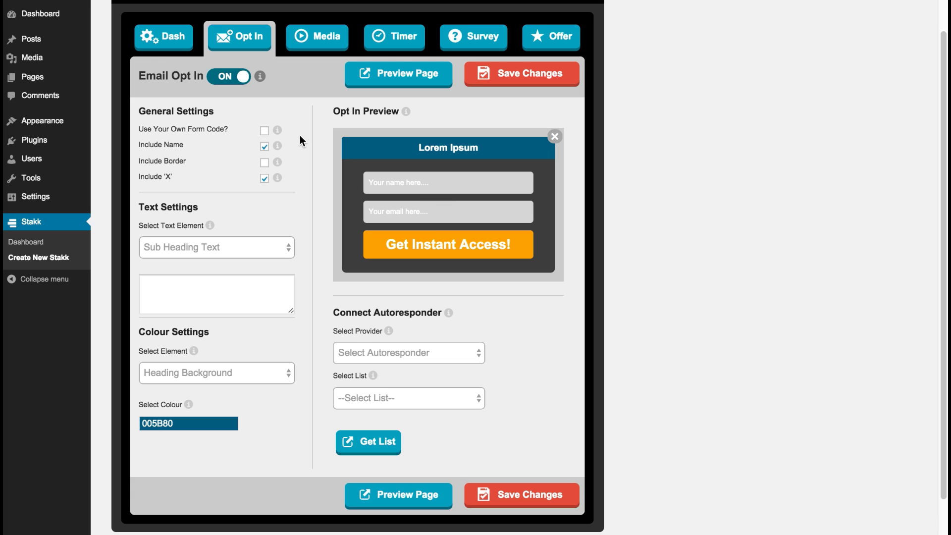
Uncheck Include Name, leave the provider unchanged, and save the opt-in changes.
click(264, 146)
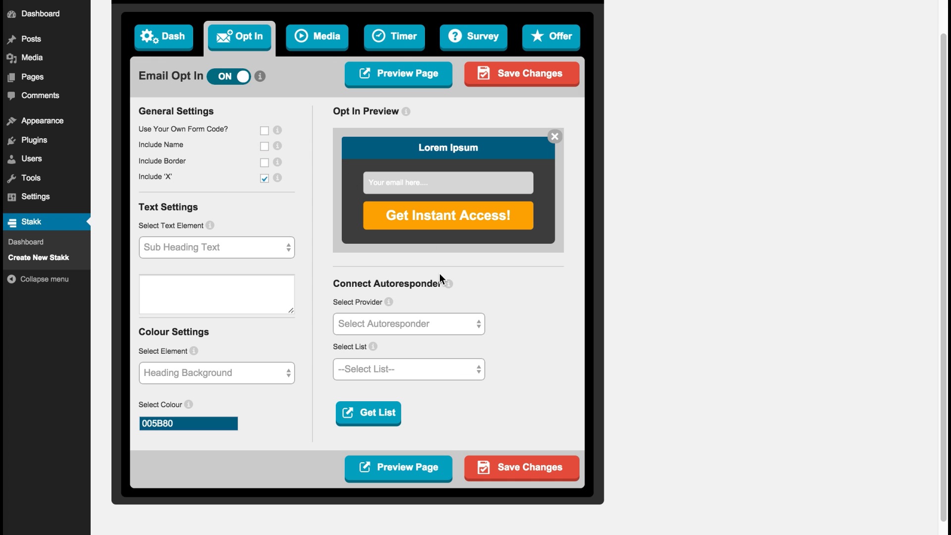
click(478, 324)
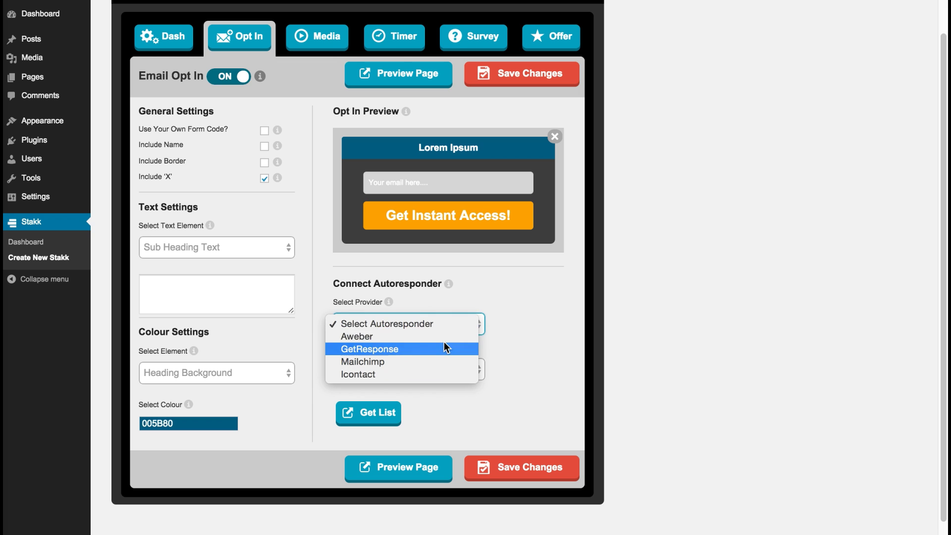
click(550, 319)
click(513, 303)
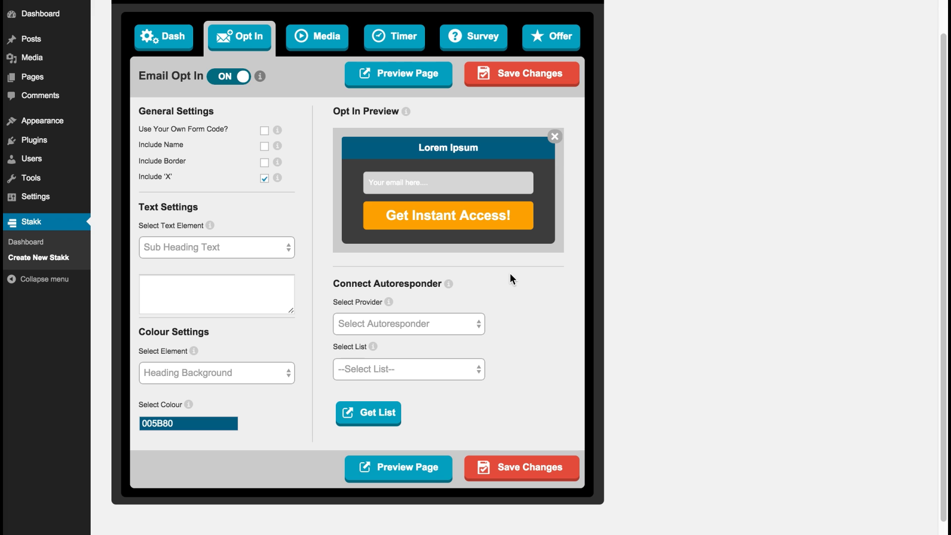
click(516, 467)
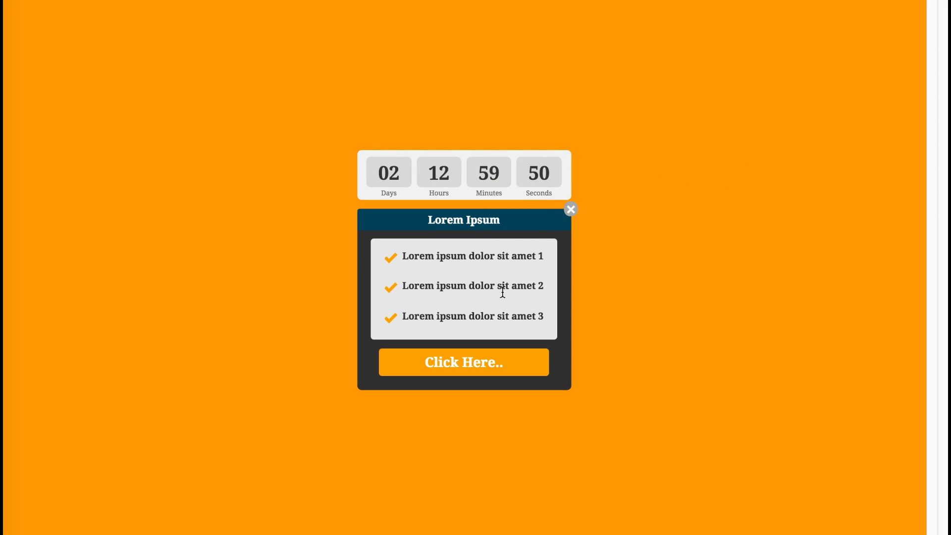
click(470, 365)
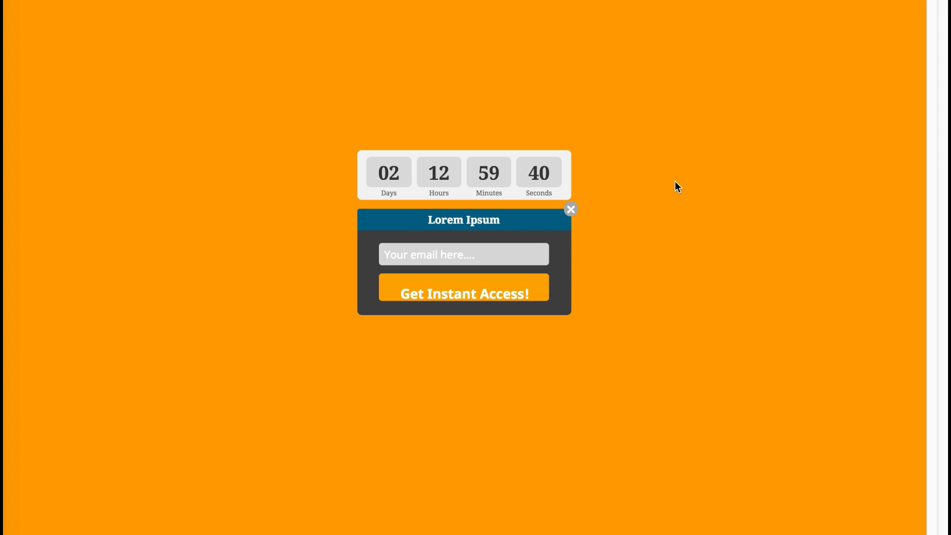
click(690, 142)
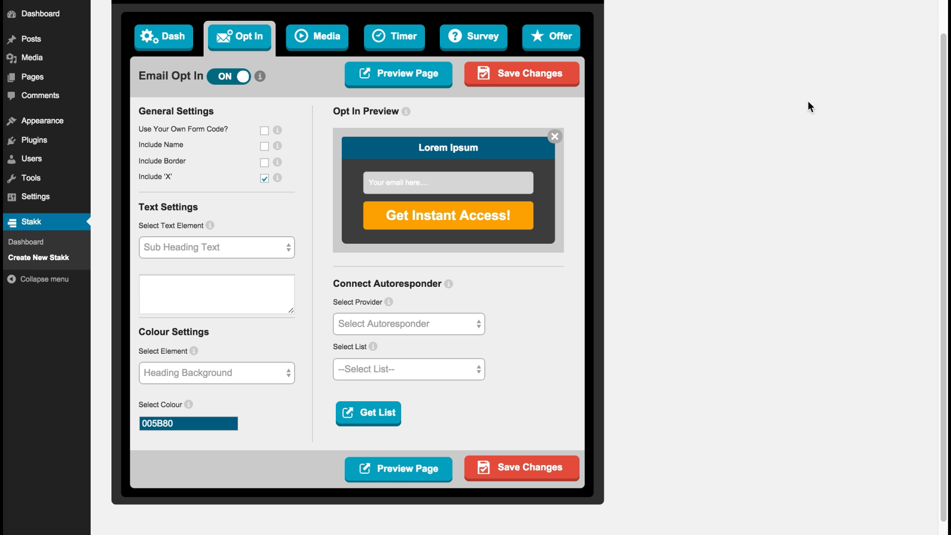
In the Dash tab, set Choose Page Animation to None.
scroll(943, 128, up, 1)
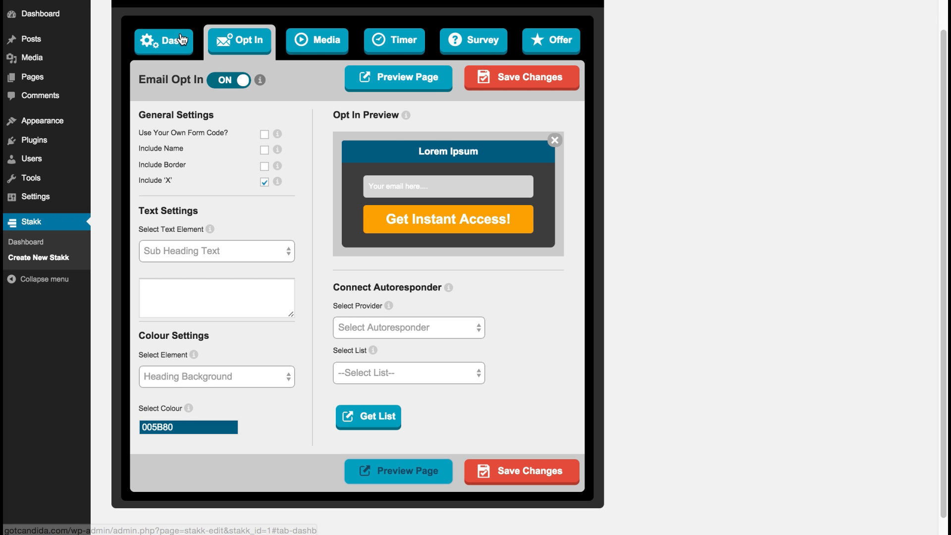
click(181, 39)
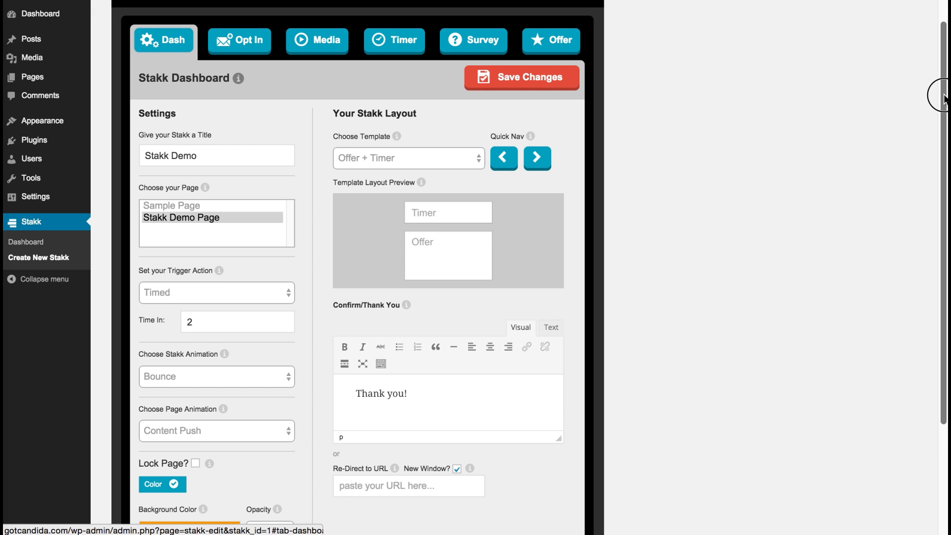
drag(943, 96, 928, 169)
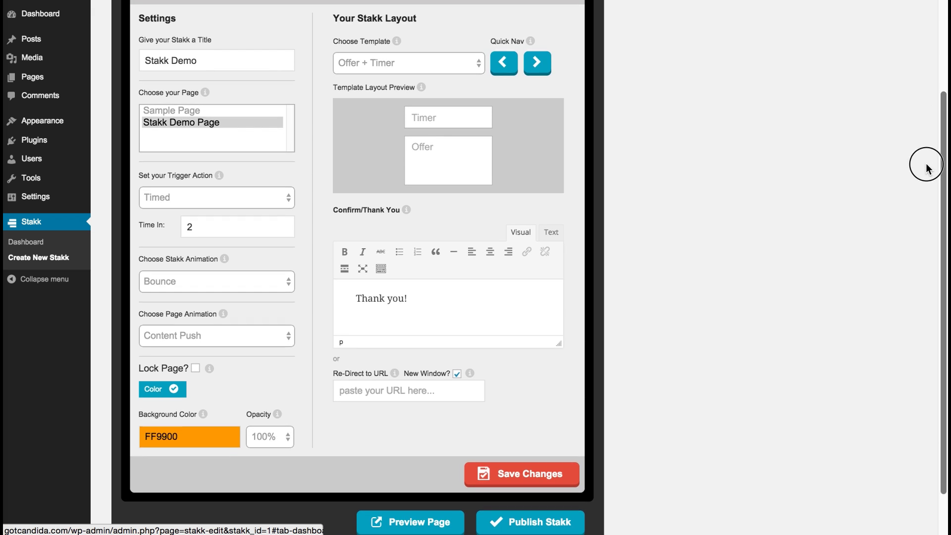
scroll(923, 170, up, 1)
click(196, 359)
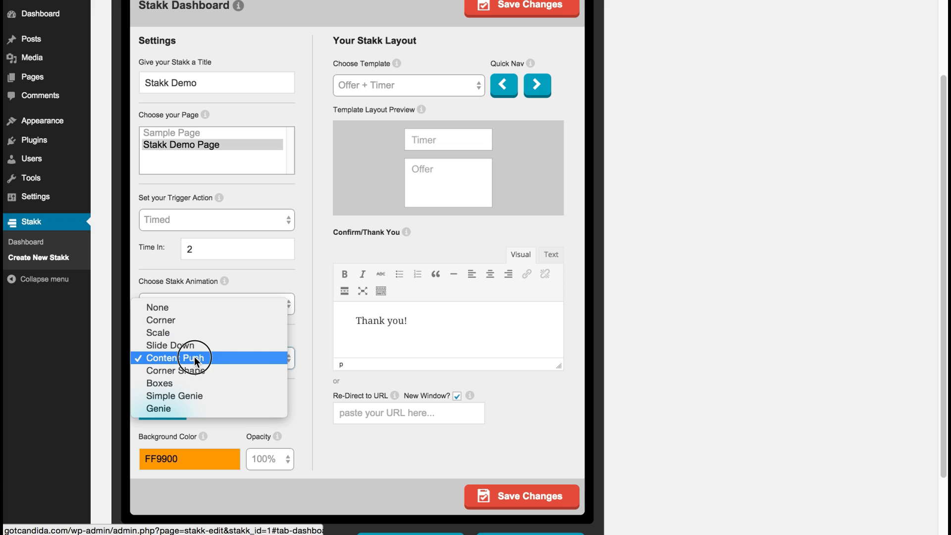
click(195, 308)
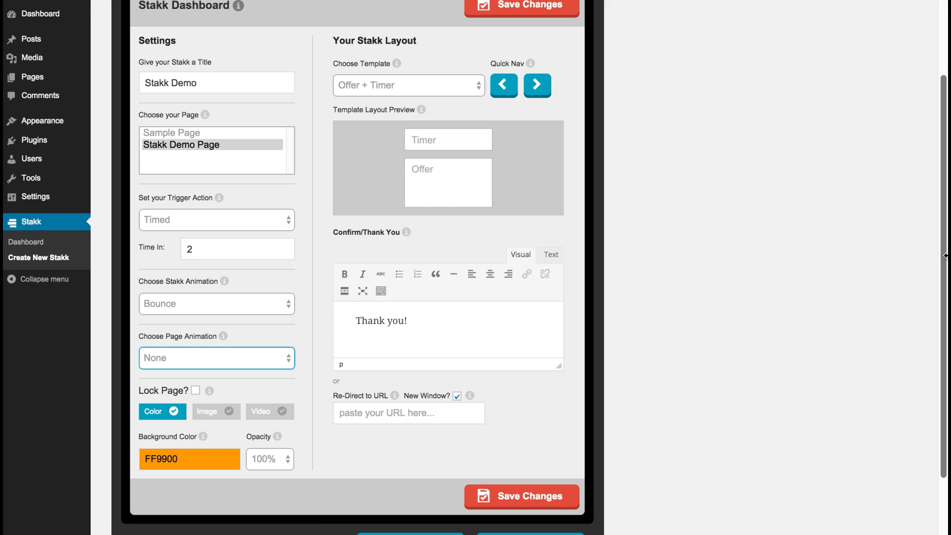
Switch the page background type from Color to Image.
scroll(936, 265, down, 3)
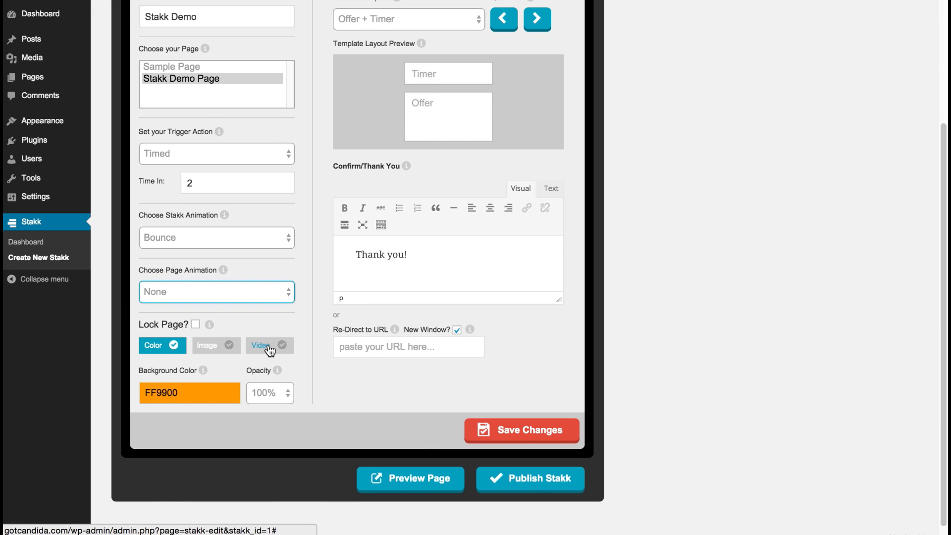
click(208, 348)
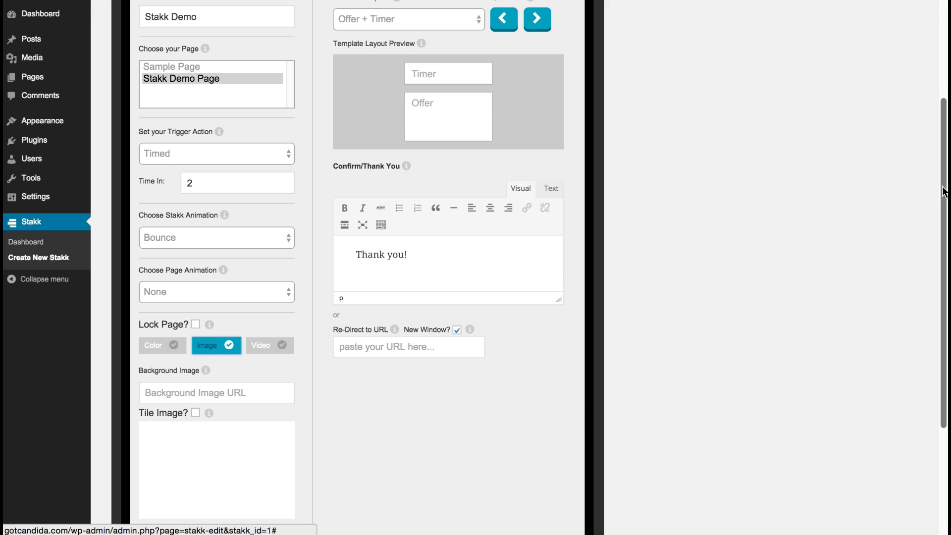
scroll(932, 245, down, 4)
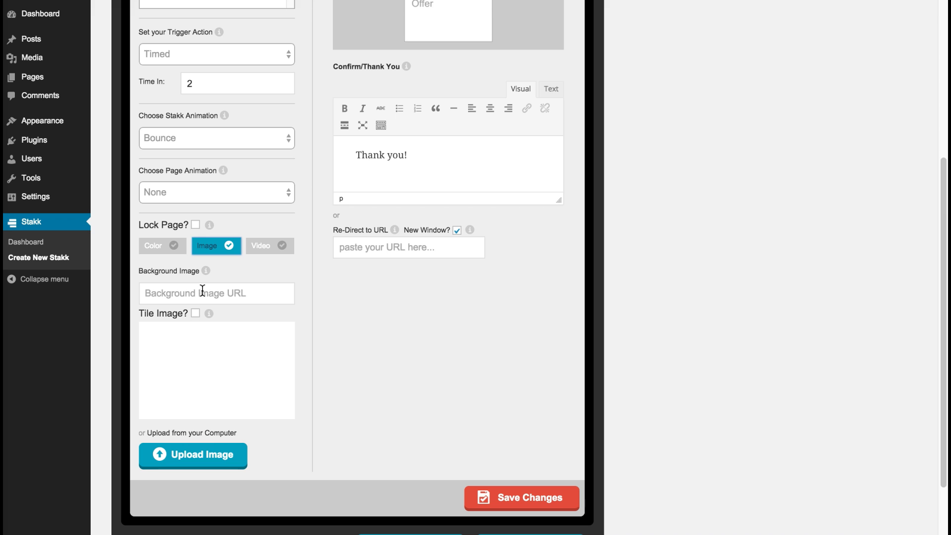
Paste the city-HD-BG.jpg address into Background Image URL and save.
click(196, 292)
key(super+v)
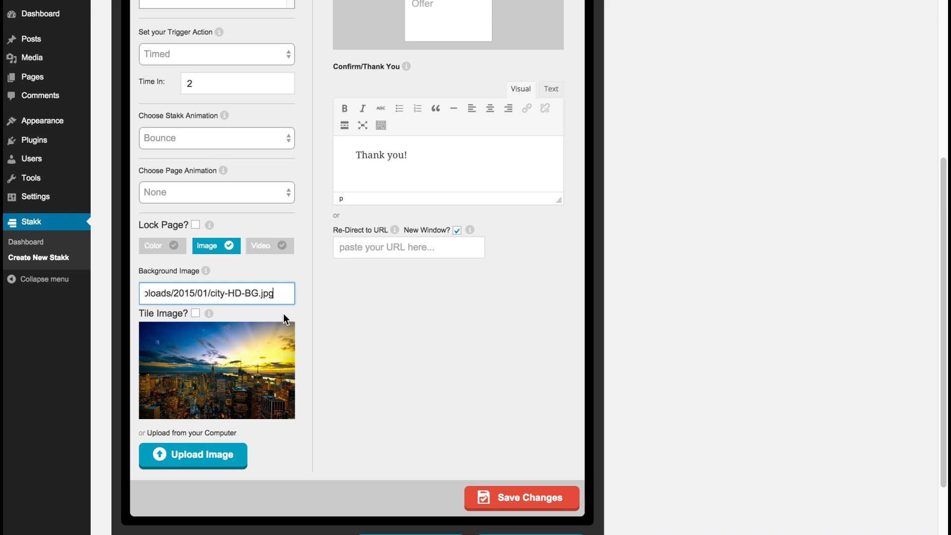
click(361, 316)
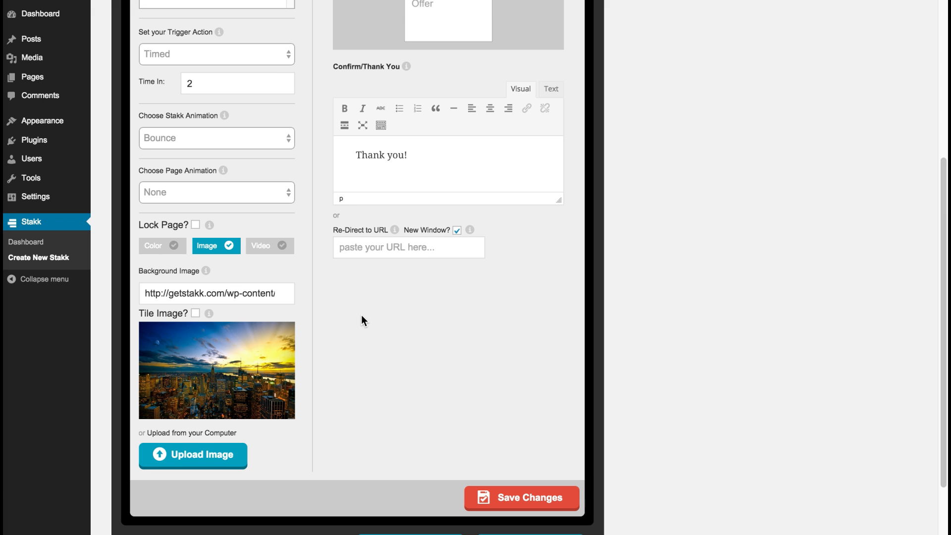
click(534, 500)
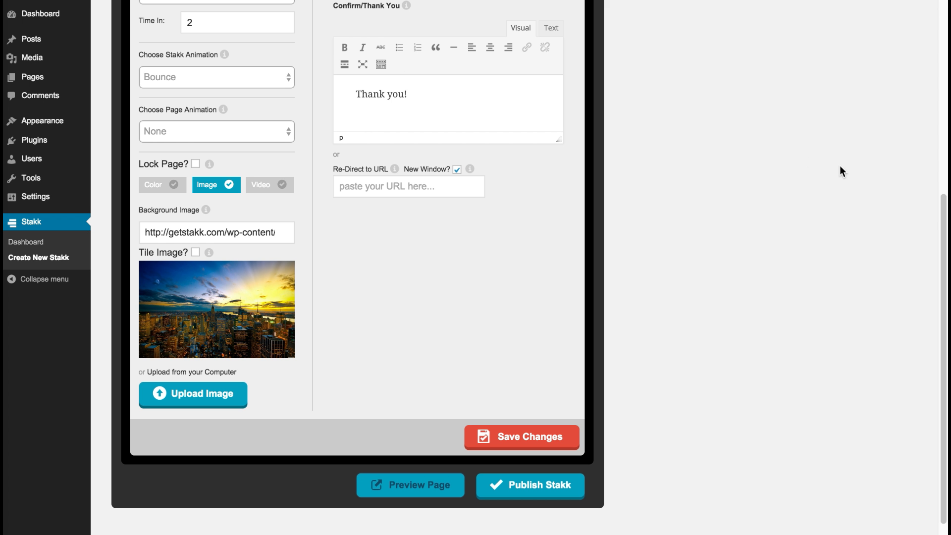
Set the background type to Video with the Ocean Sky YouTube link, and save.
mouse_move(941, 207)
mouse_down()
mouse_move(943, 223)
mouse_move(936, 206)
mouse_up()
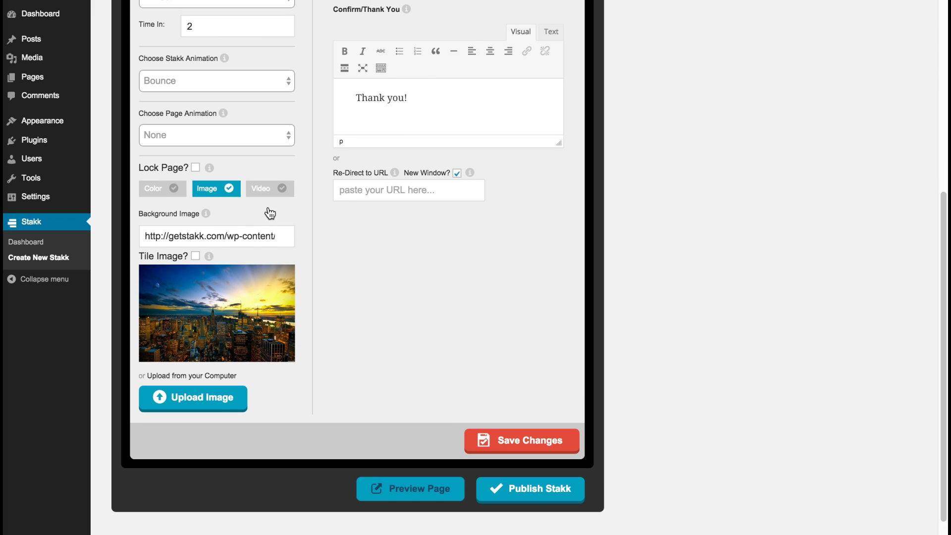
click(266, 188)
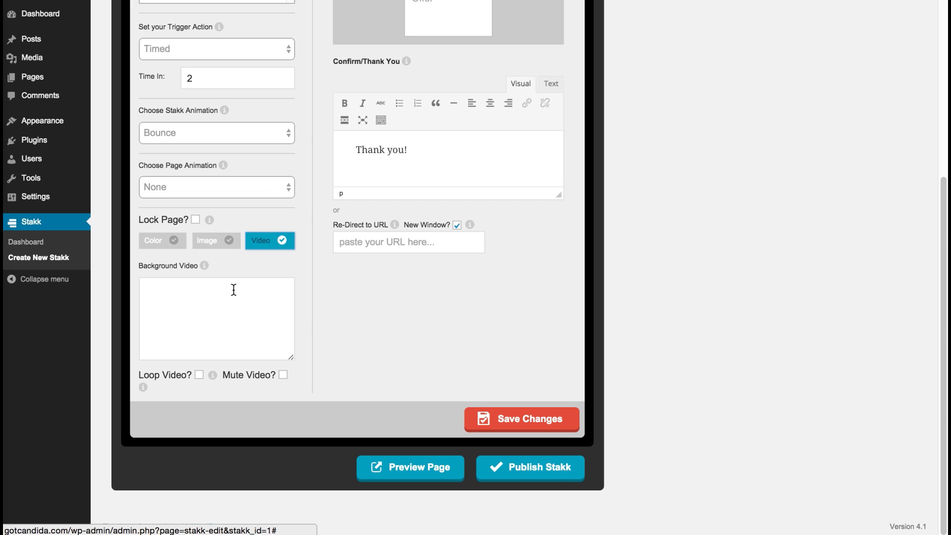
click(233, 289)
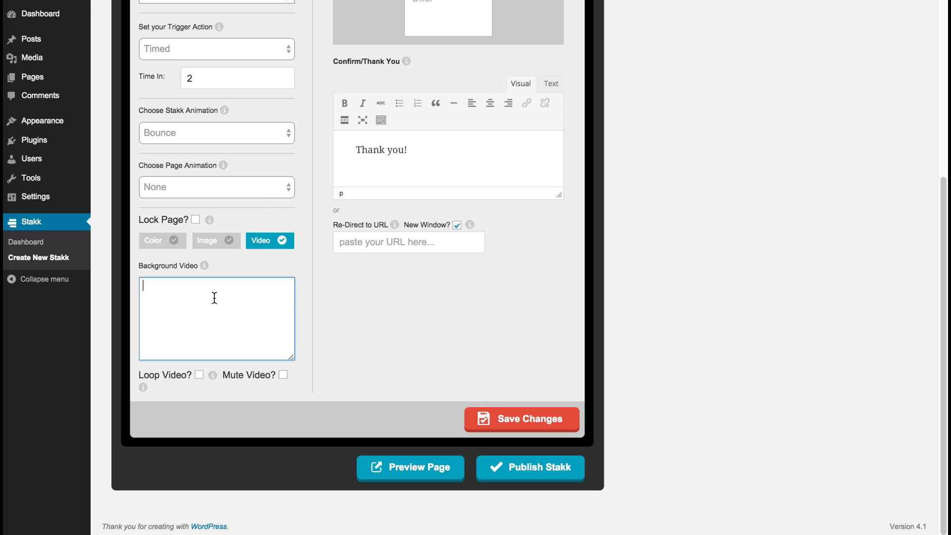
text(https://www.youtube.com/watch?v=DSLgAsrcpGQ)
click(302, 273)
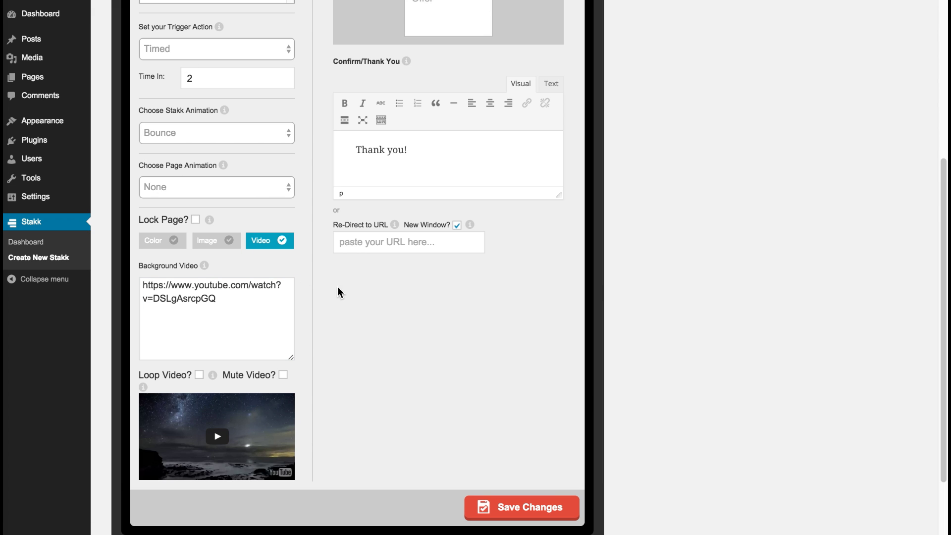
click(563, 509)
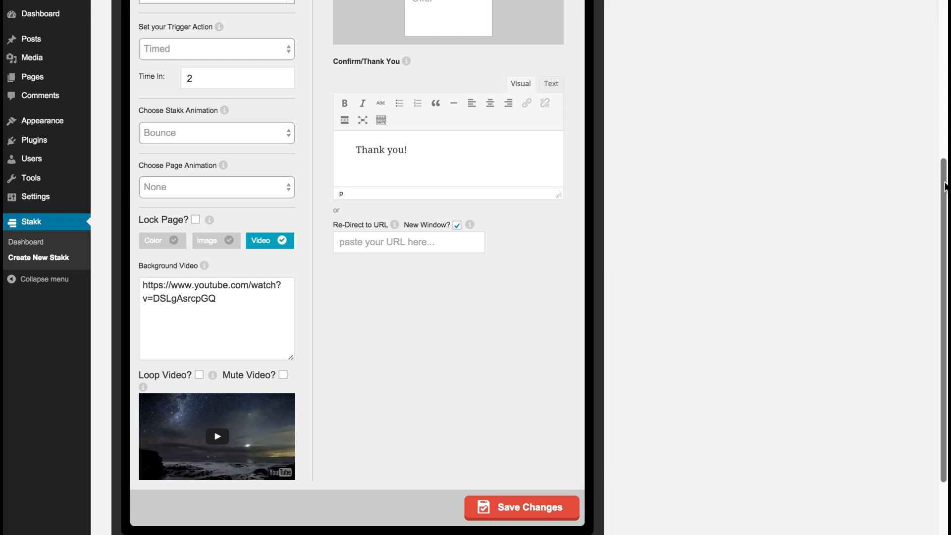
drag(945, 187, 940, 10)
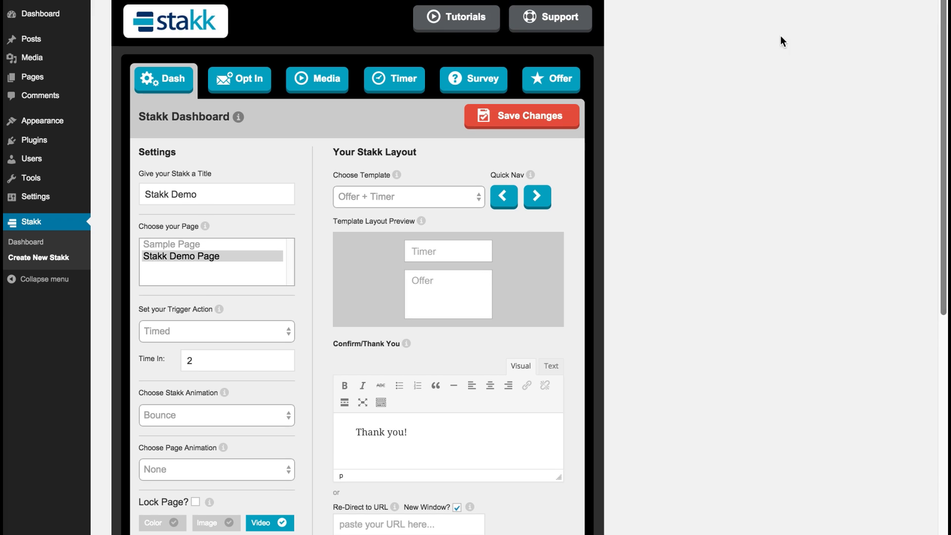
On the Timer tab, give the countdown timer a dark grey 404040 background.
click(404, 79)
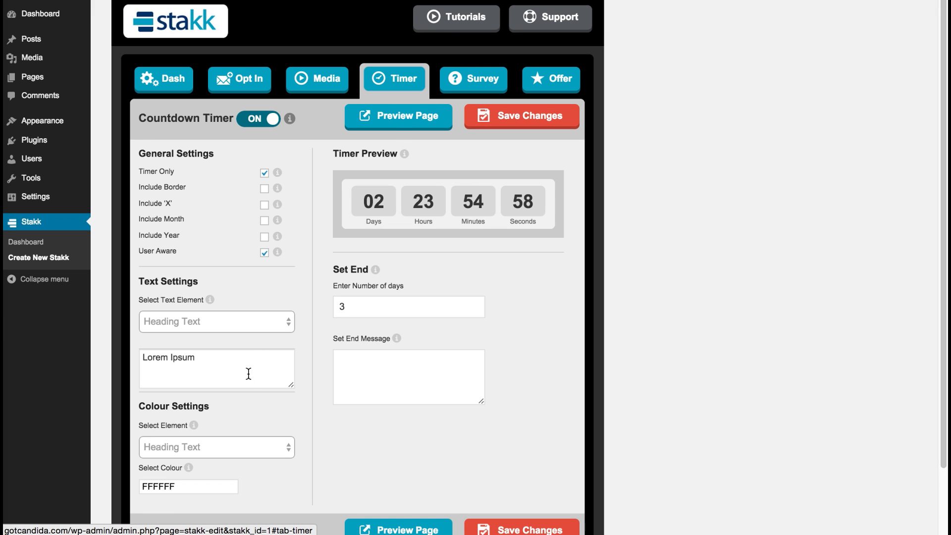
click(230, 446)
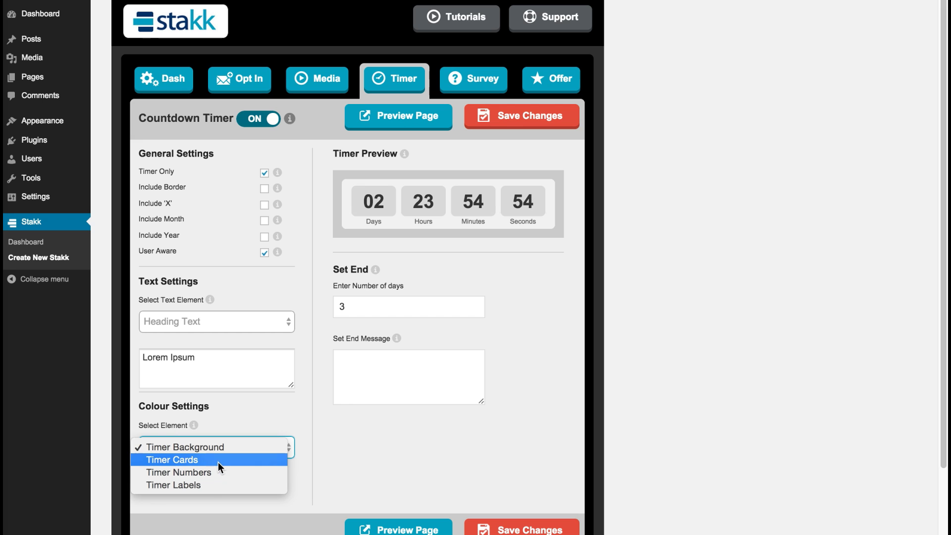
click(223, 448)
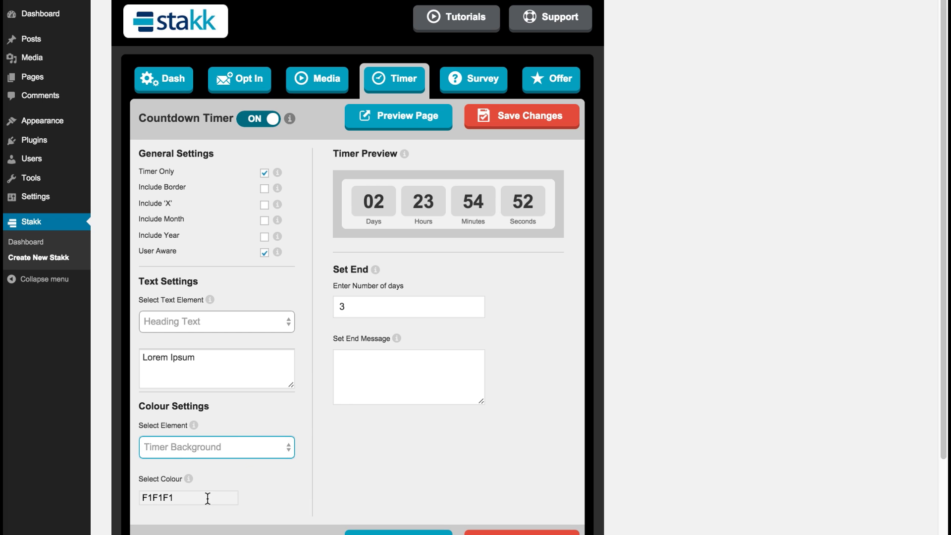
click(208, 499)
click(257, 470)
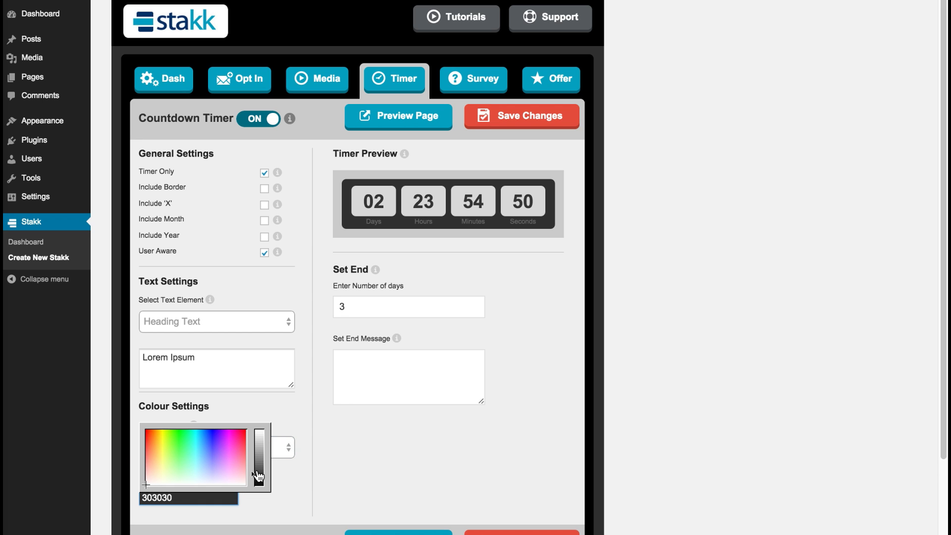
drag(258, 478, 257, 471)
click(242, 347)
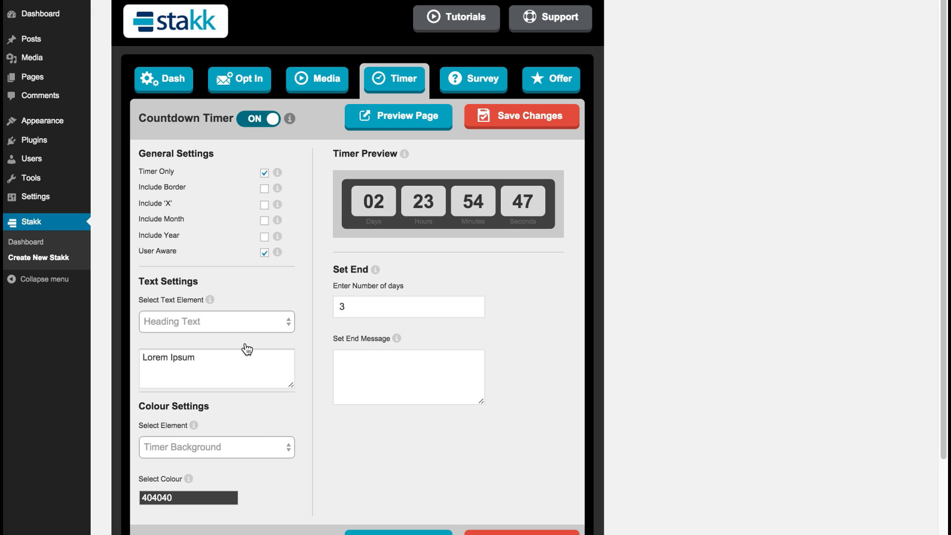
Keep Heading Text as the selected text element and save the timer settings.
click(238, 321)
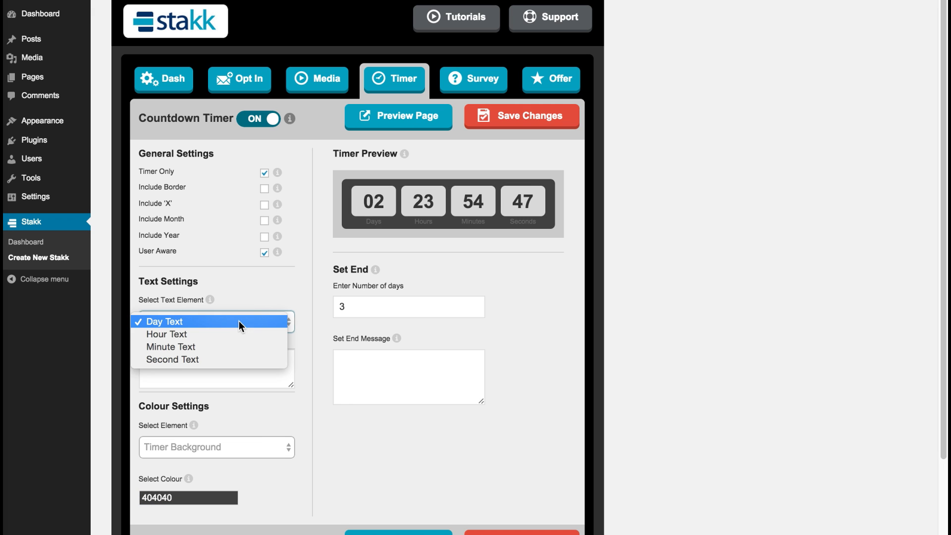
click(254, 296)
scroll(916, 159, up, 1)
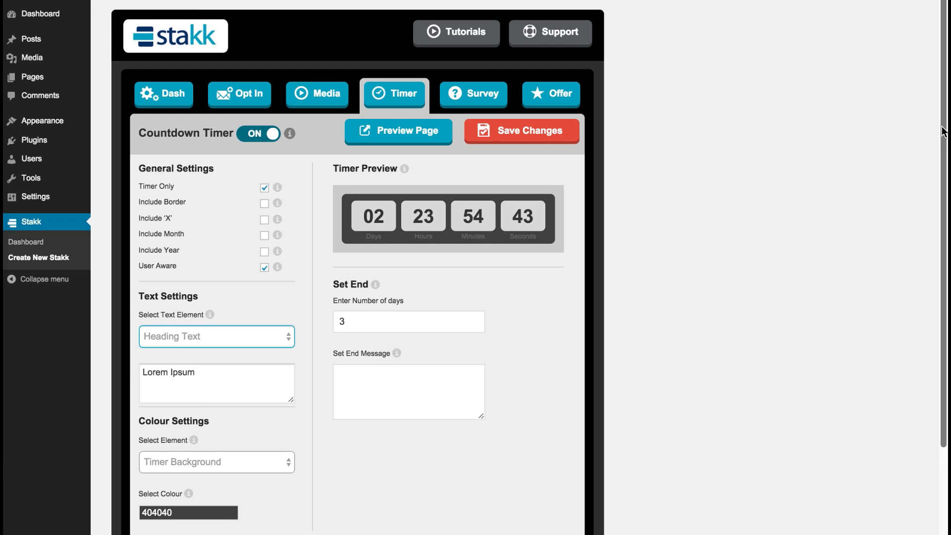
click(520, 141)
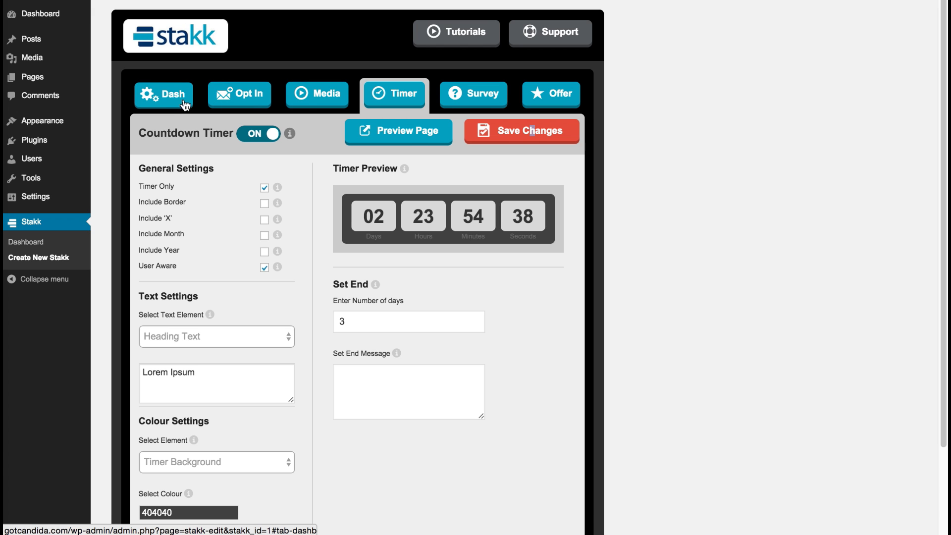
From the Dash tab, publish the Stakk Demo pop-up.
click(188, 101)
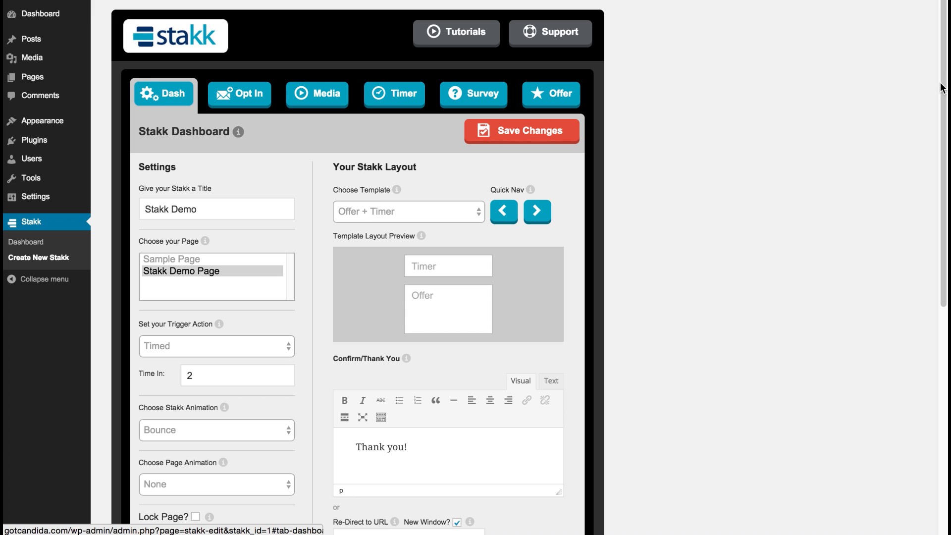
drag(943, 89, 871, 317)
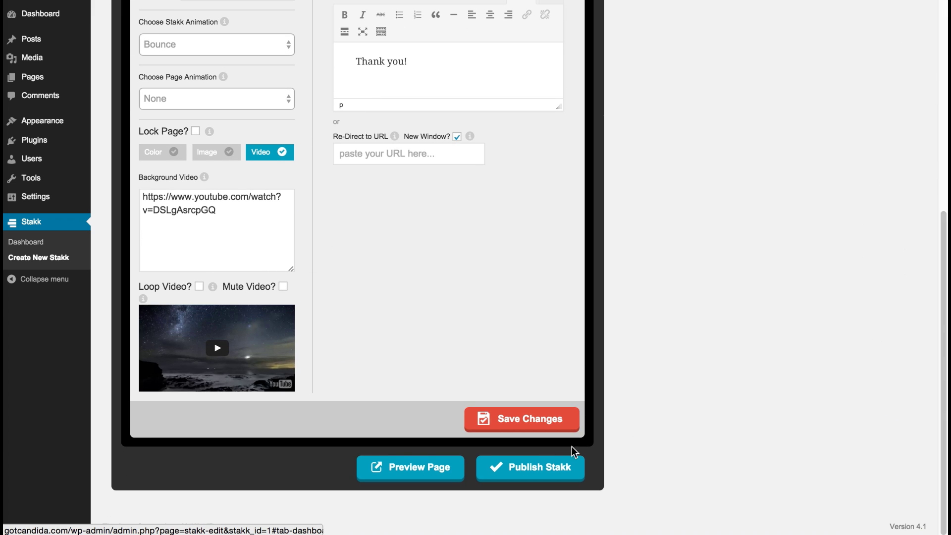
click(539, 474)
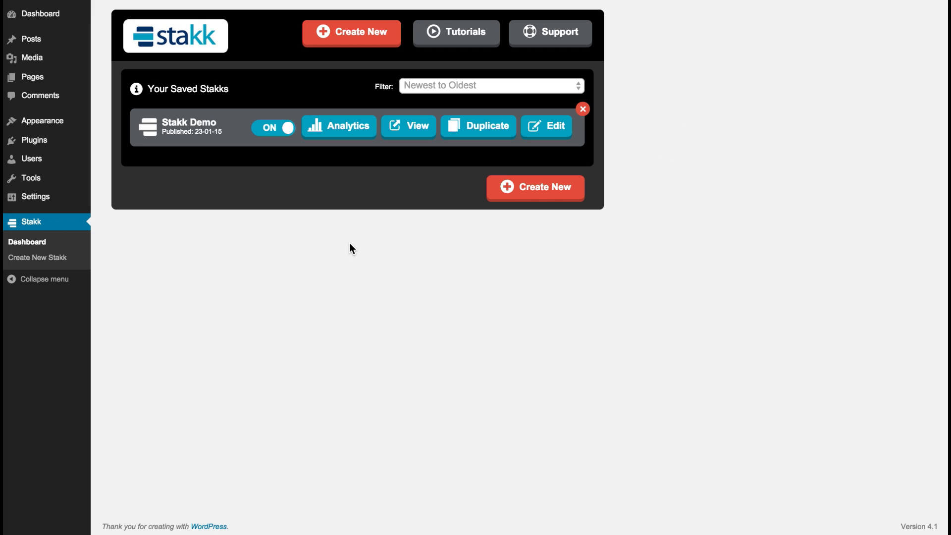
Review Stakk Demo's analytics (3 views, 2 clicks), get the survey answers, and return to the Stakks list.
click(331, 128)
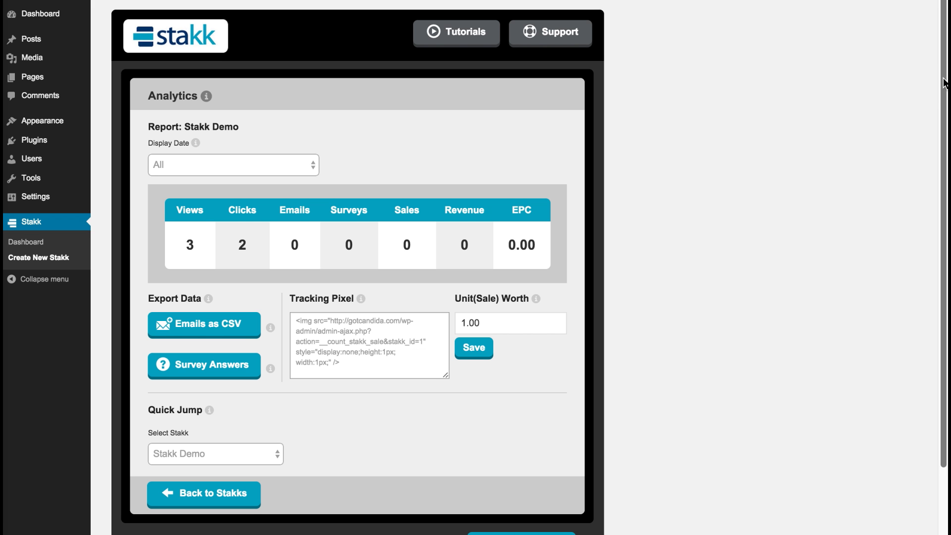
drag(944, 82, 942, 114)
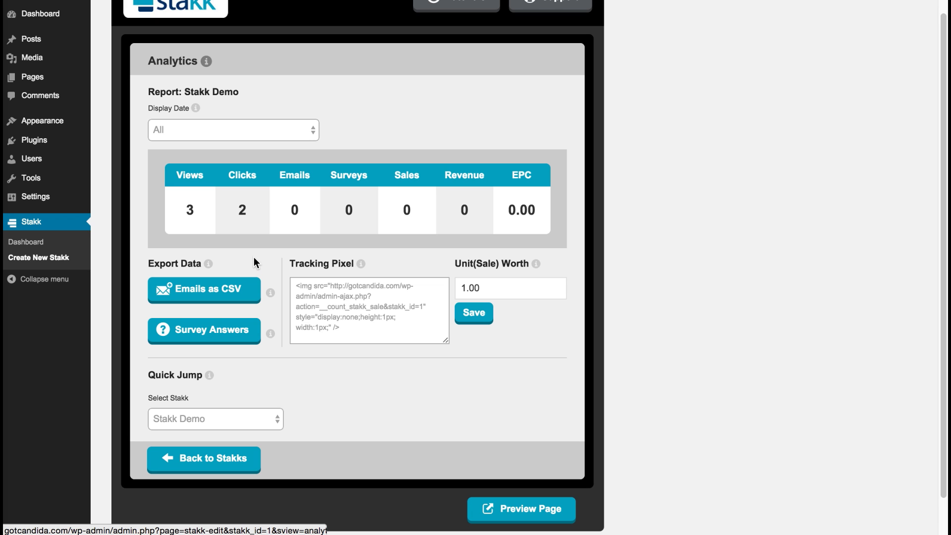
click(221, 332)
click(262, 421)
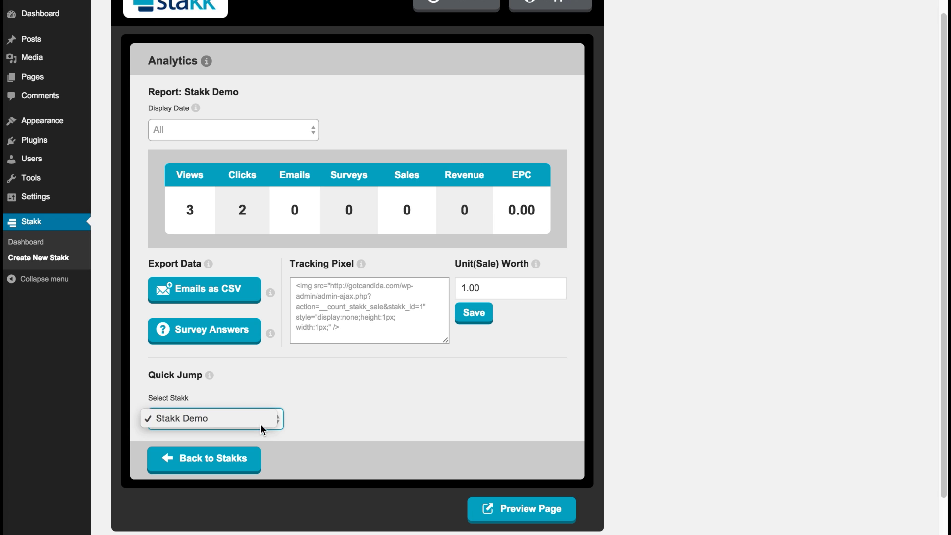
click(291, 387)
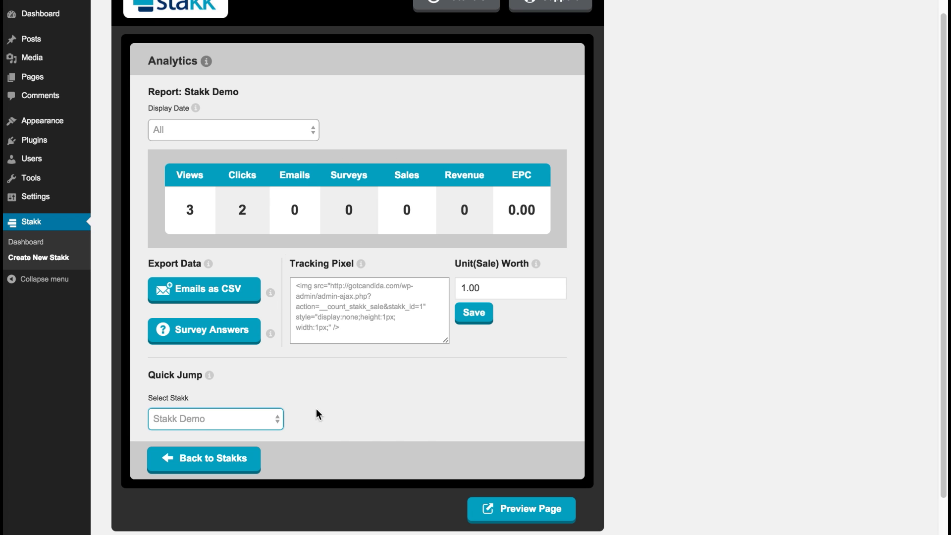
click(205, 461)
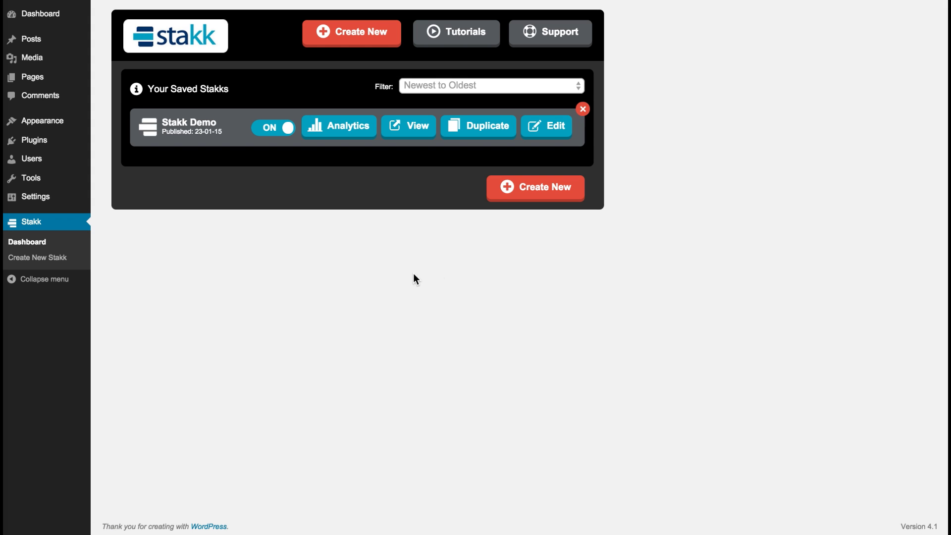
Edit Stakk Demo, set Media Type to Image, and view its Survey settings.
click(548, 129)
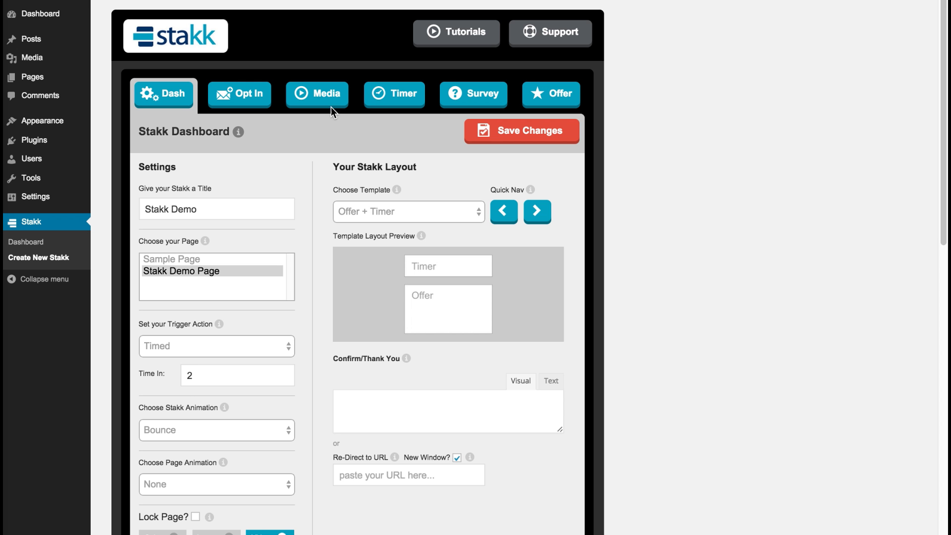
click(318, 97)
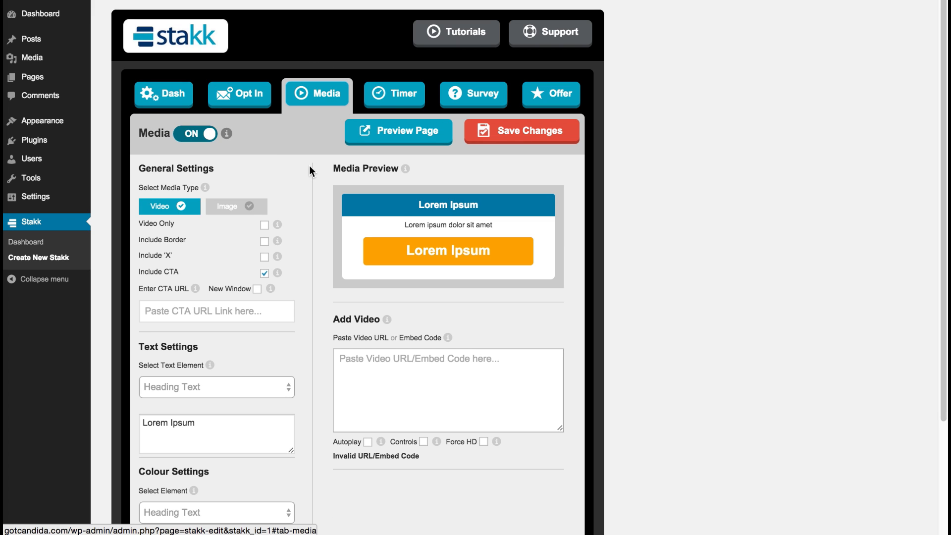
click(227, 206)
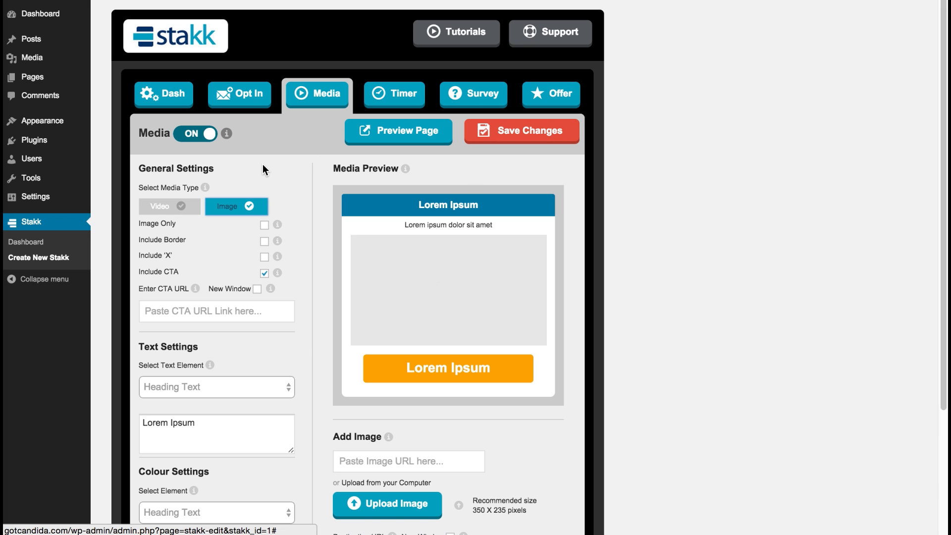
click(943, 105)
drag(943, 105, 906, 121)
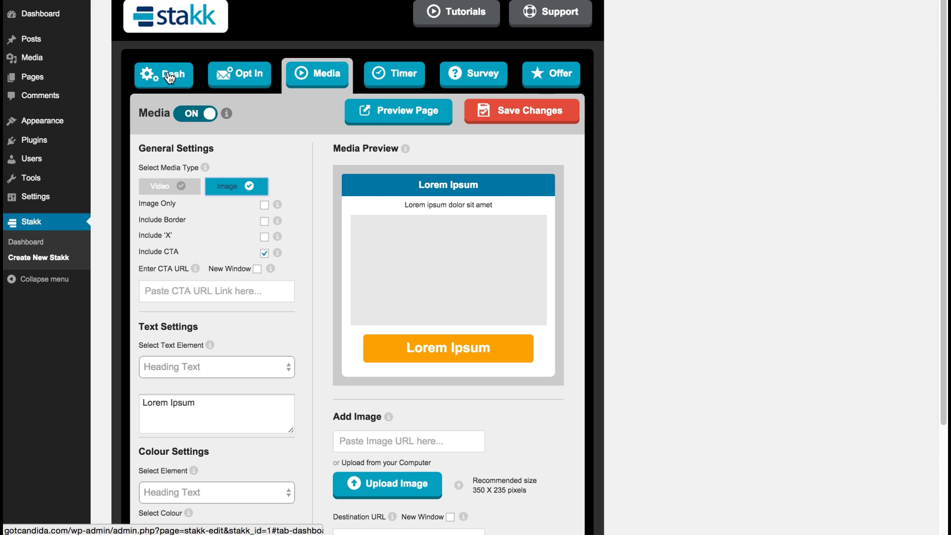
click(475, 77)
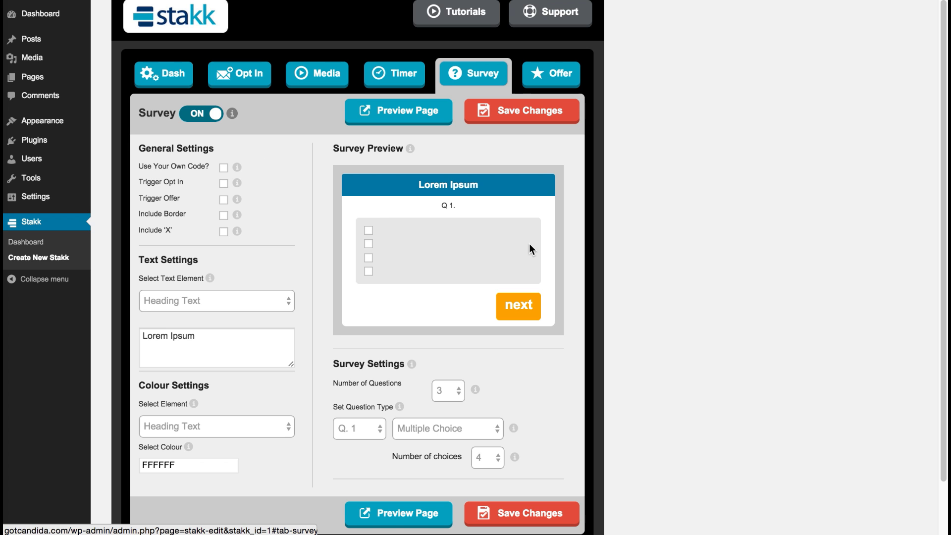
click(453, 390)
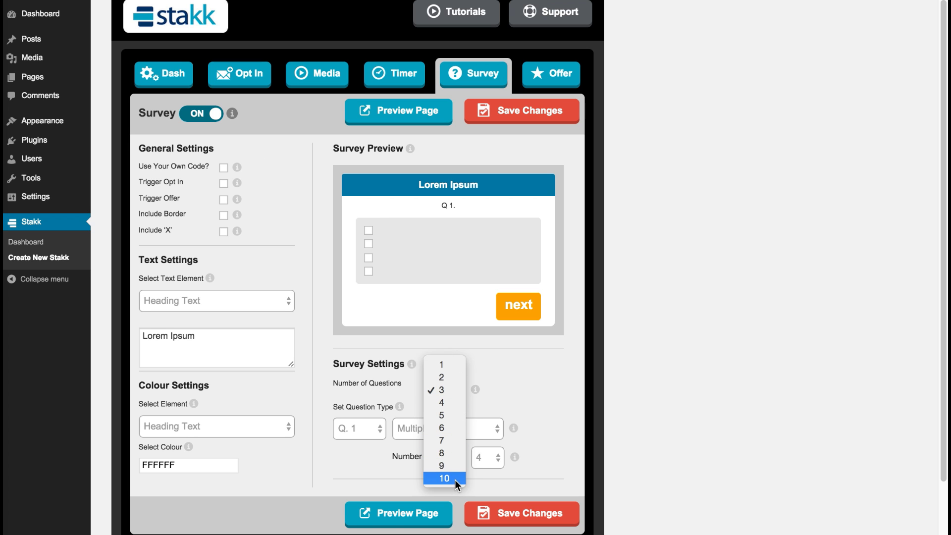
click(548, 378)
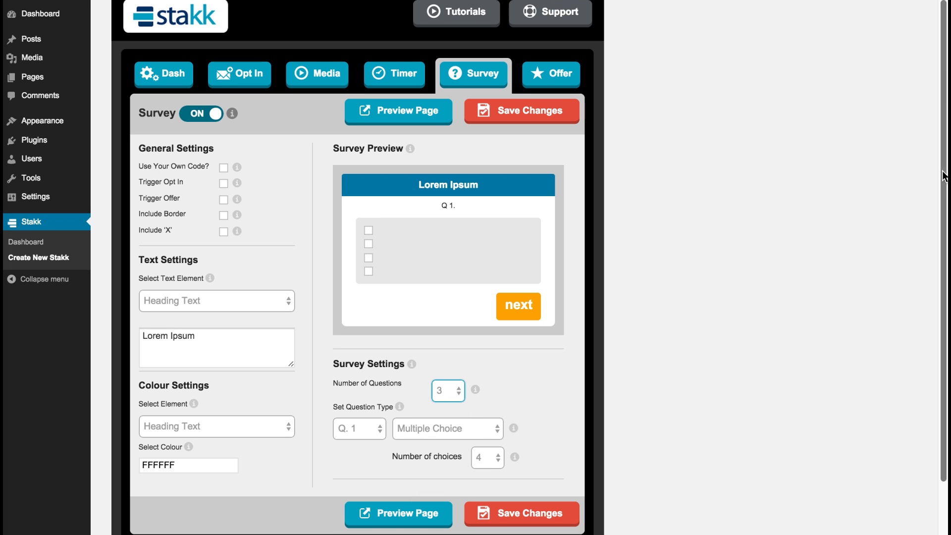
mouse_move(935, 168)
mouse_down()
mouse_move(932, 225)
mouse_move(935, 165)
mouse_up()
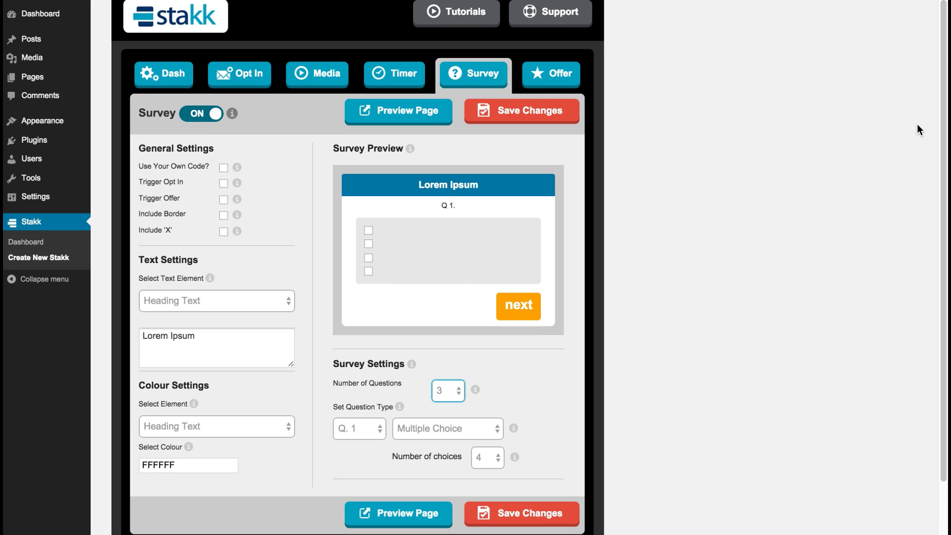
drag(940, 118, 942, 85)
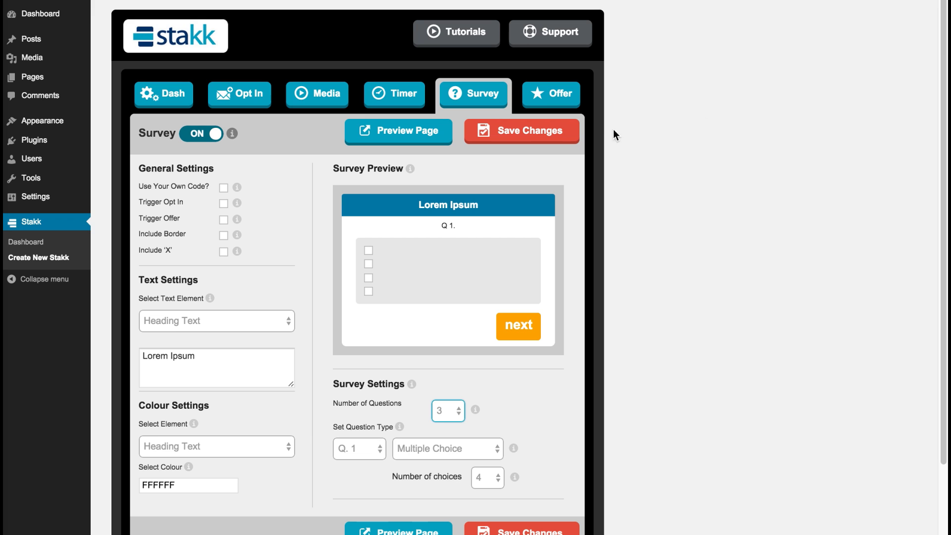
scroll(943, 47, down, 2)
scroll(944, 47, down, 2)
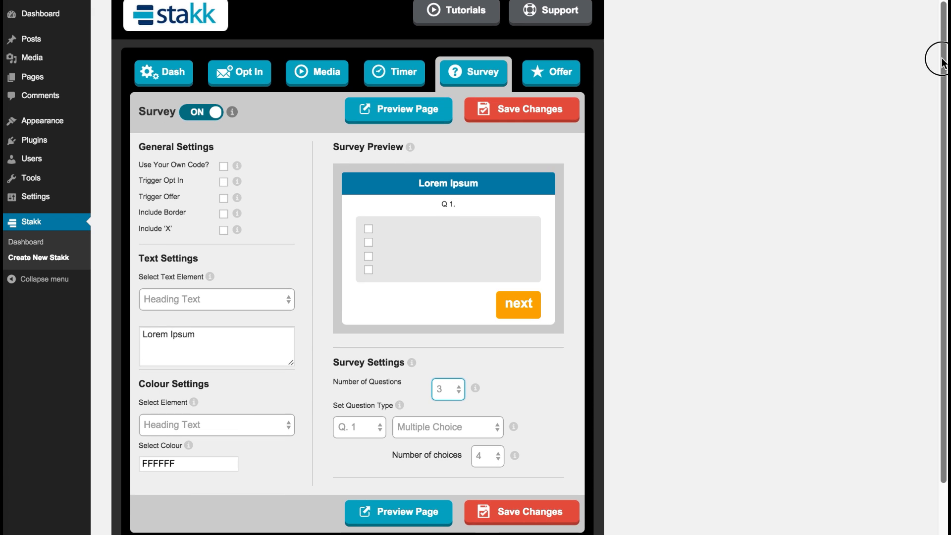
scroll(943, 47, up, 3)
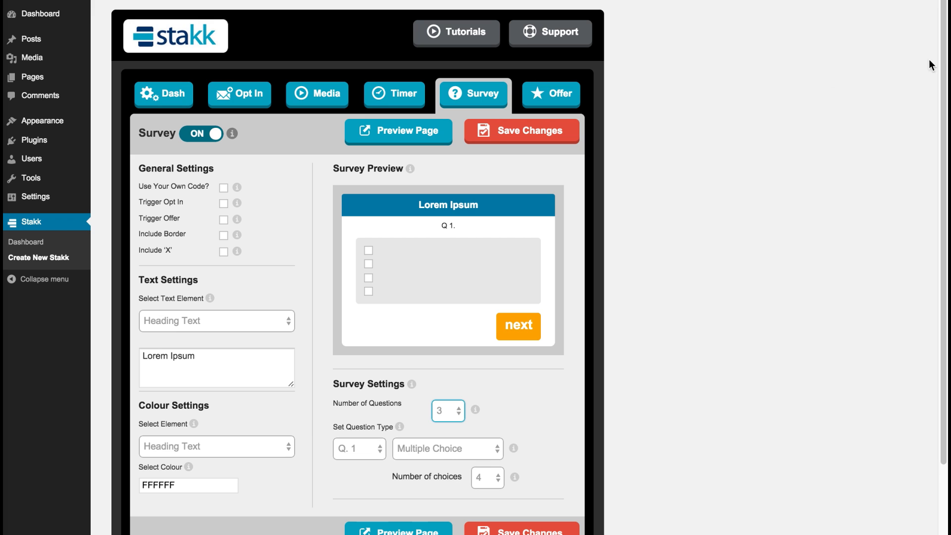
scroll(943, 56, down, 2)
scroll(944, 53, up, 2)
scroll(936, 100, down, 4)
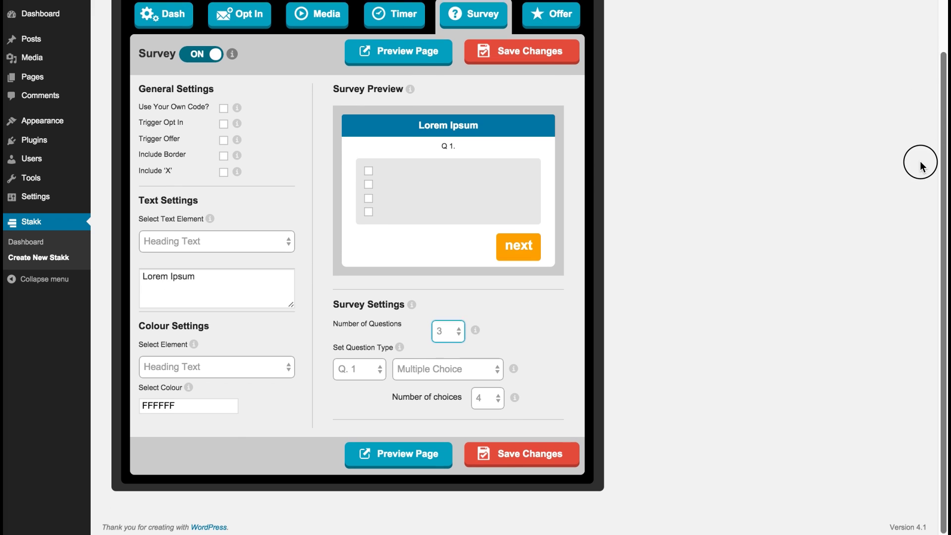
scroll(936, 78, up, 4)
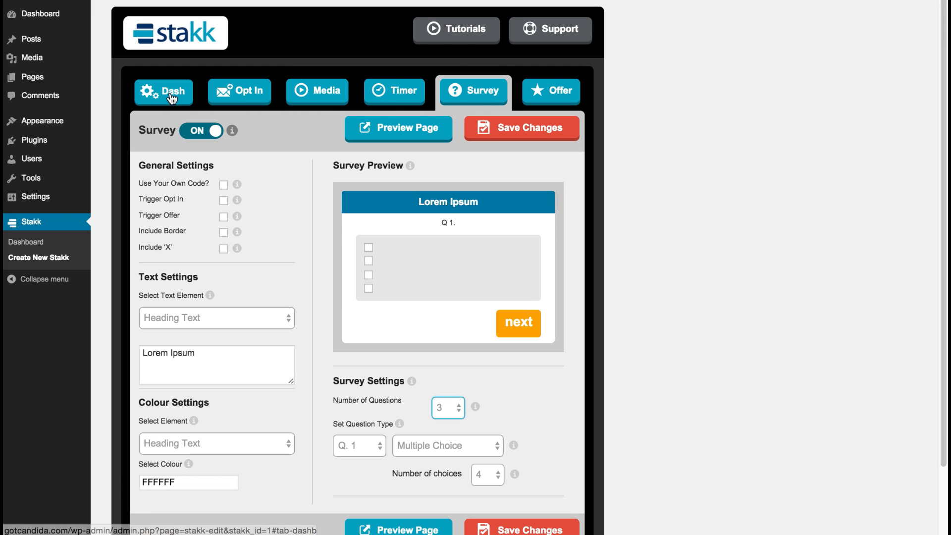
click(185, 104)
Set Choose Template to Media + Opt In + Timer, then go back to the saved Stakks.
click(477, 208)
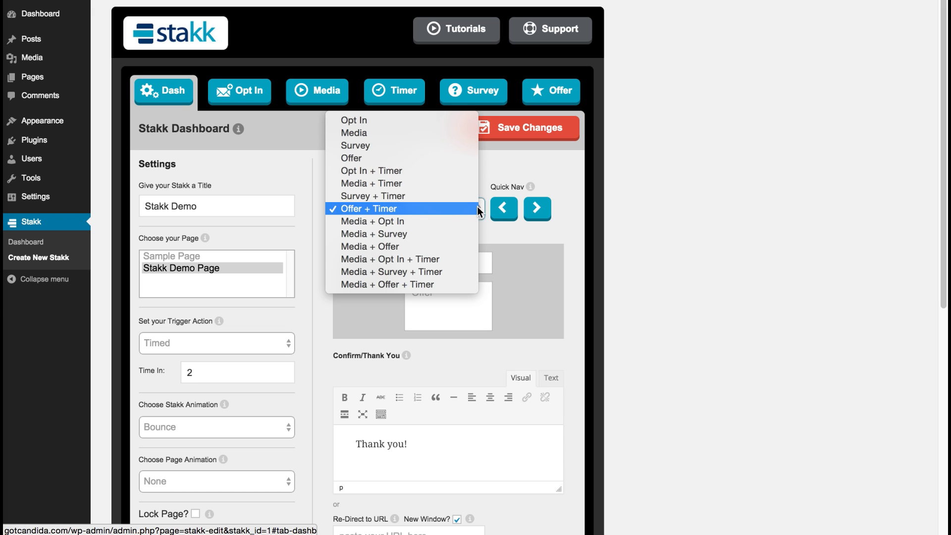
click(452, 259)
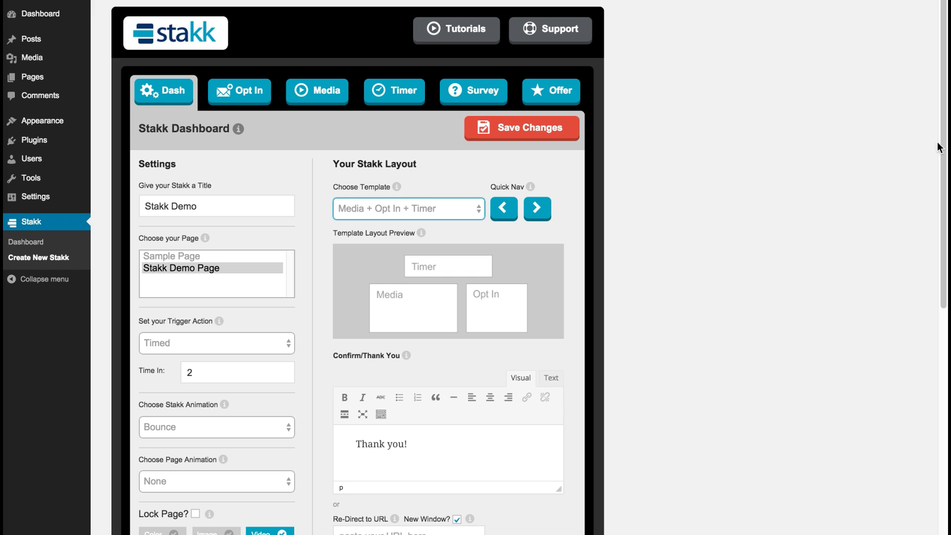
drag(941, 145, 786, 173)
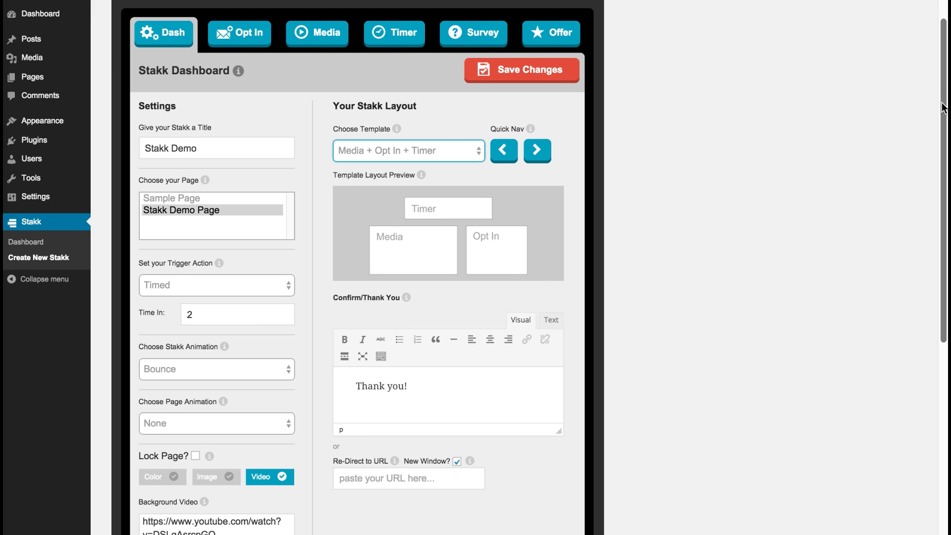
drag(940, 113, 943, 70)
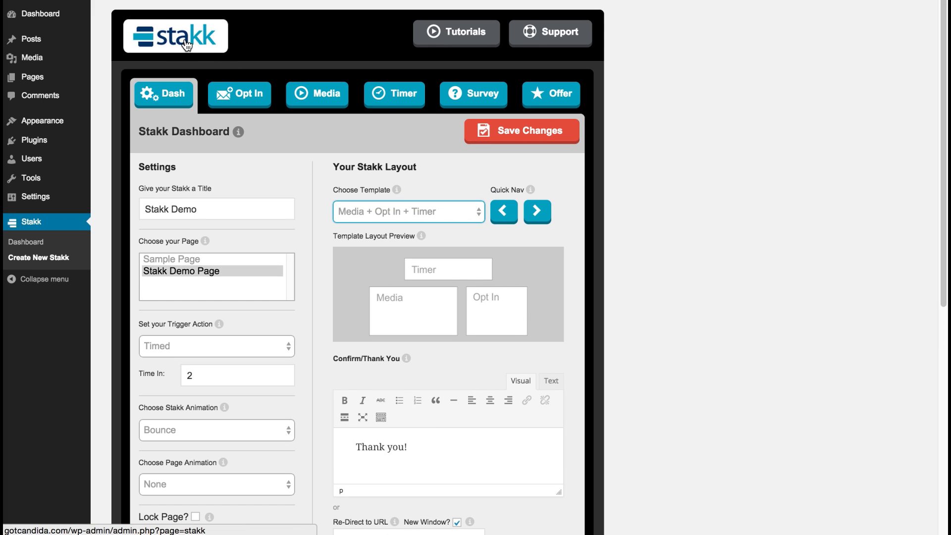
click(198, 52)
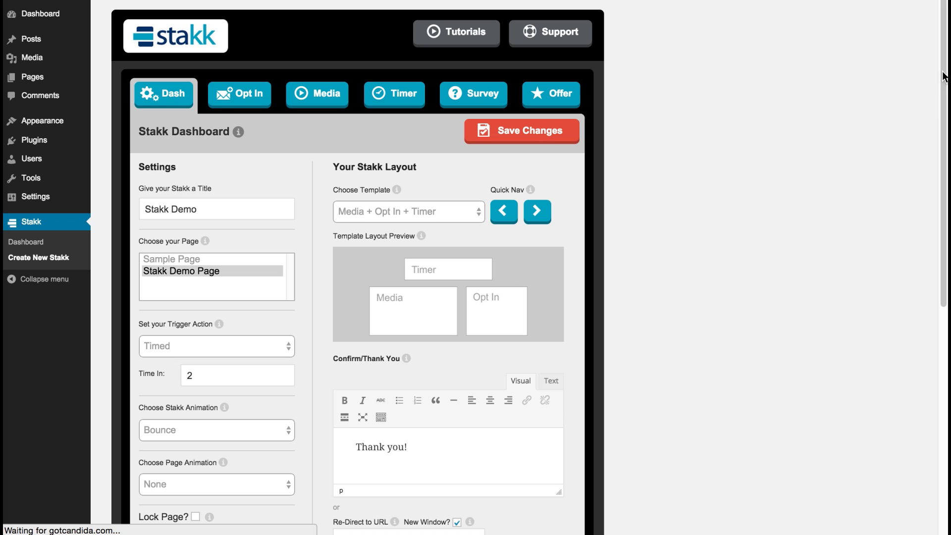